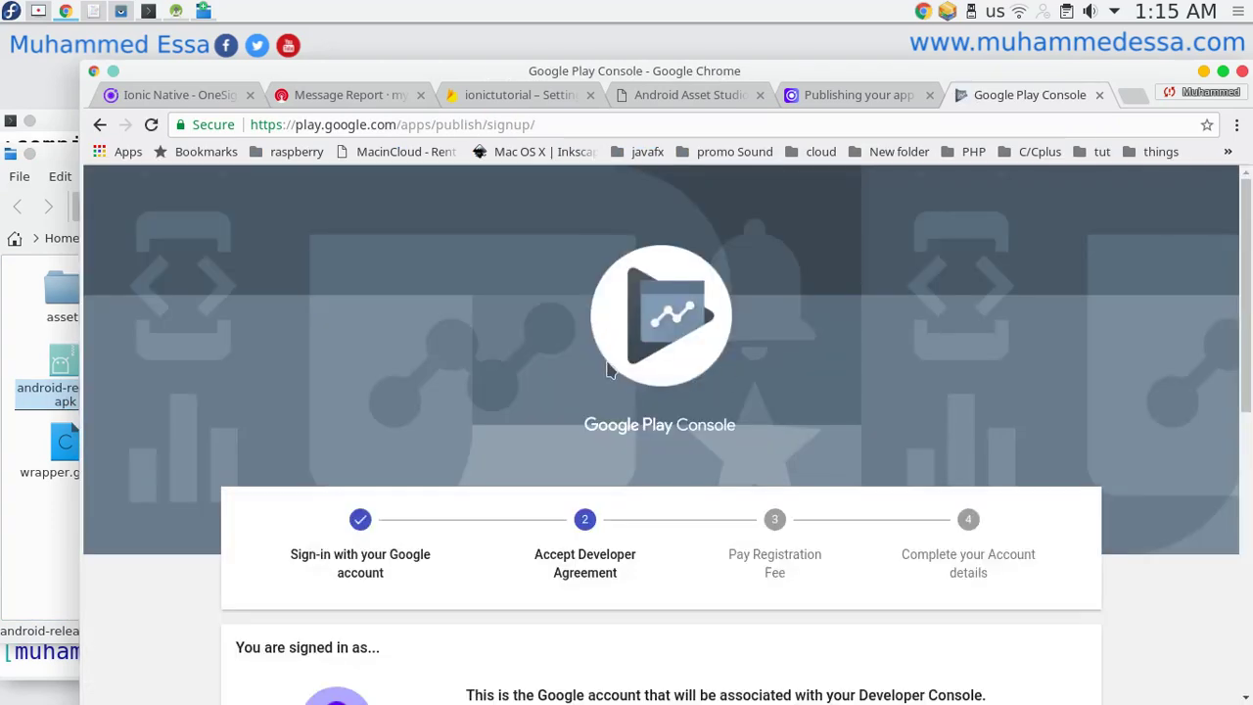
Choose to sign in with a different account and sign out of all Google accounts.
{"action": "scroll", "coordinate": [606, 371], "scroll_direction": "down", "scroll_amount": 2}
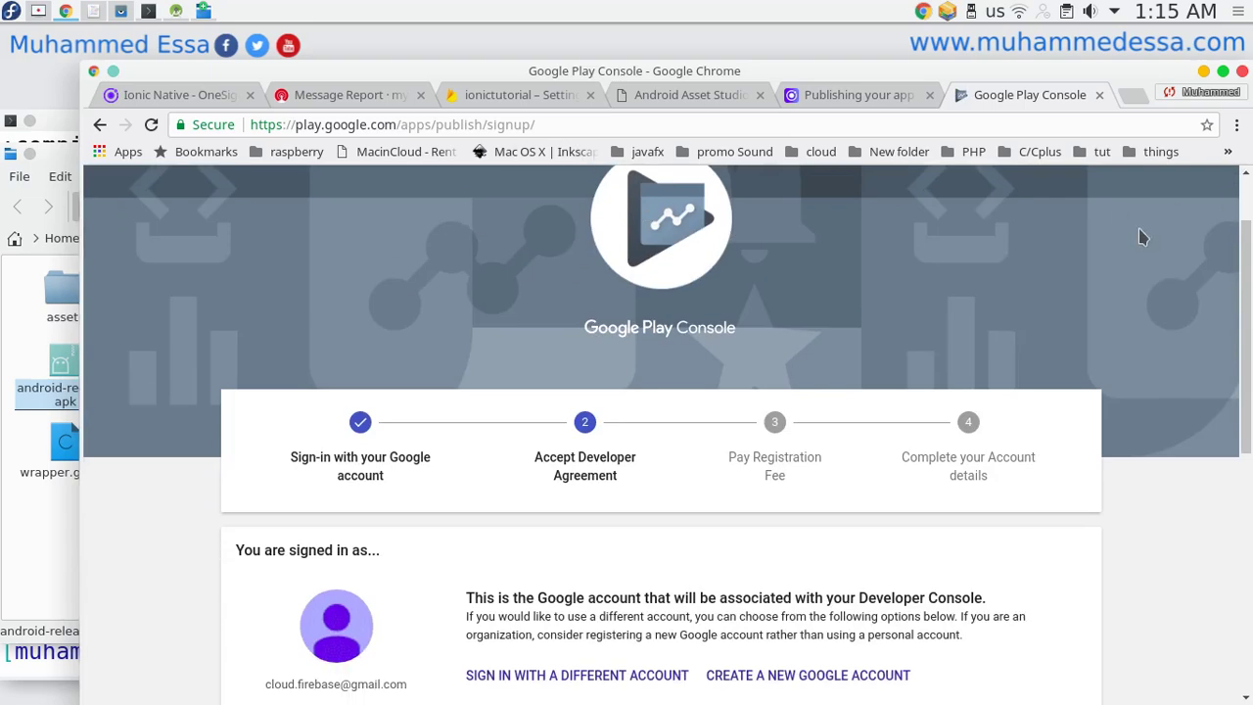
{"action": "scroll", "coordinate": [1211, 196], "scroll_direction": "up", "scroll_amount": 2}
{"action": "scroll", "coordinate": [686, 364], "scroll_direction": "down", "scroll_amount": 5}
{"action": "scroll", "coordinate": [686, 364], "scroll_direction": "down", "scroll_amount": 1}
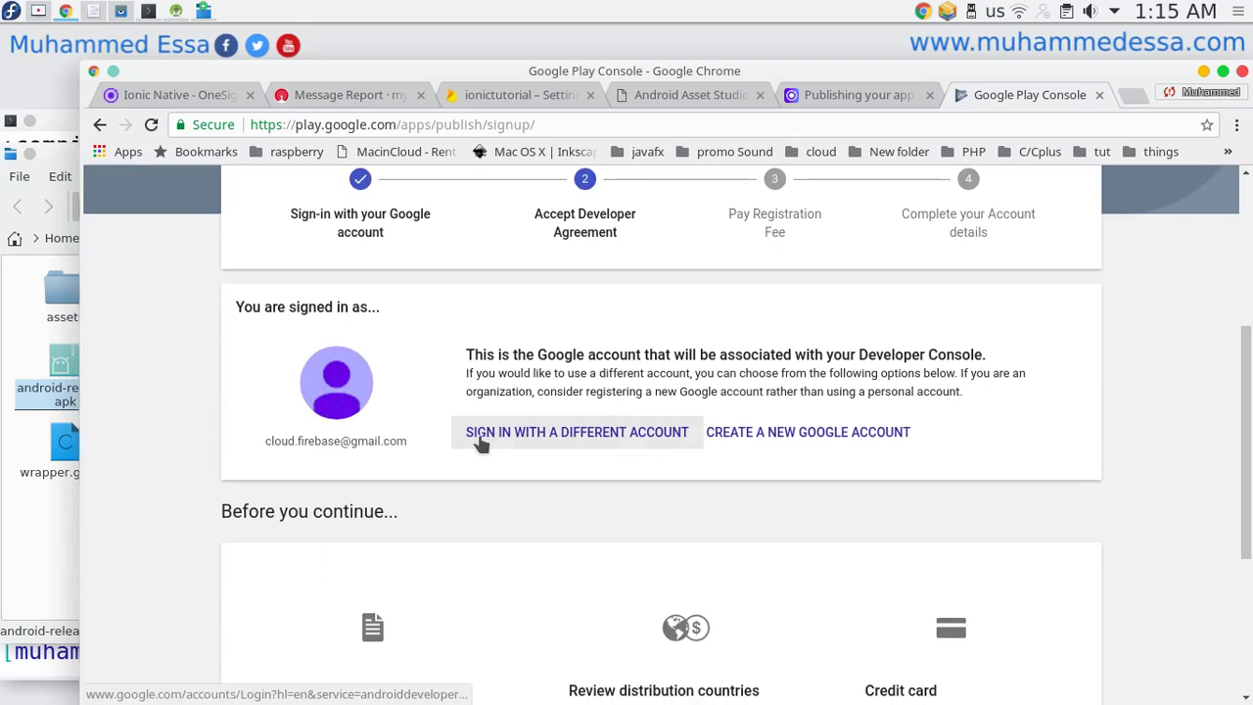
{"action": "left_click", "coordinate": [478, 434]}
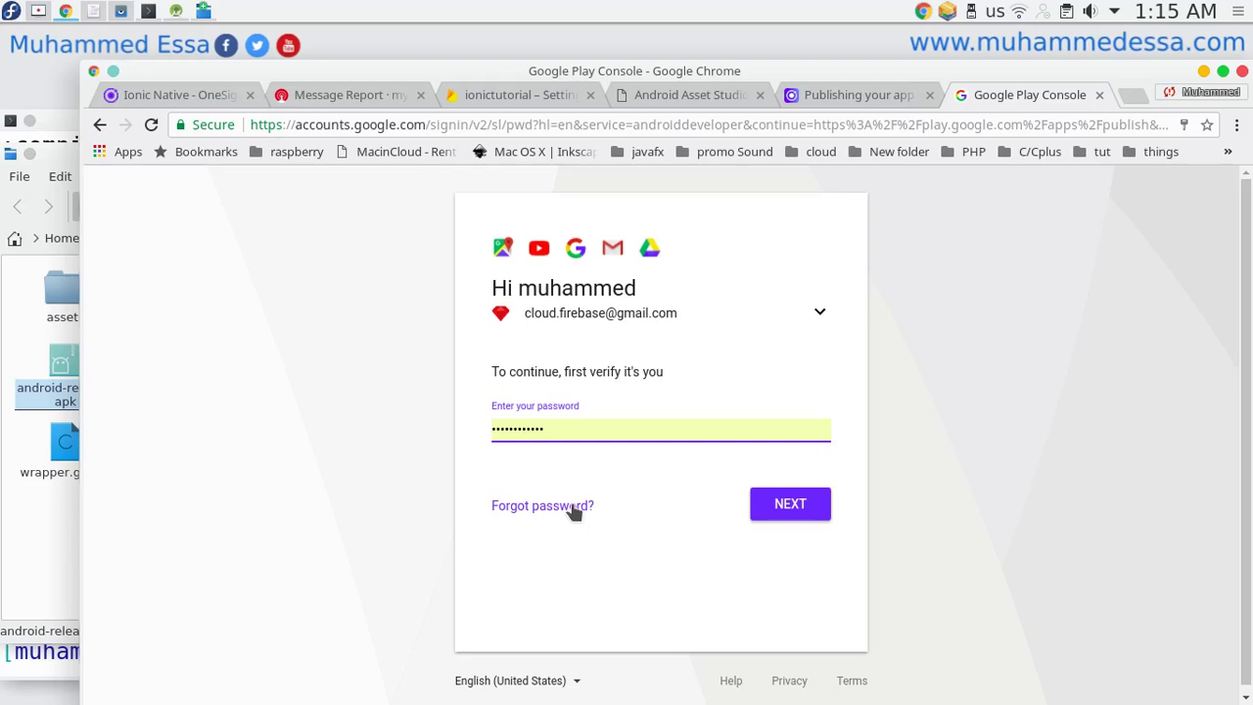
{"action": "left_click", "coordinate": [815, 315]}
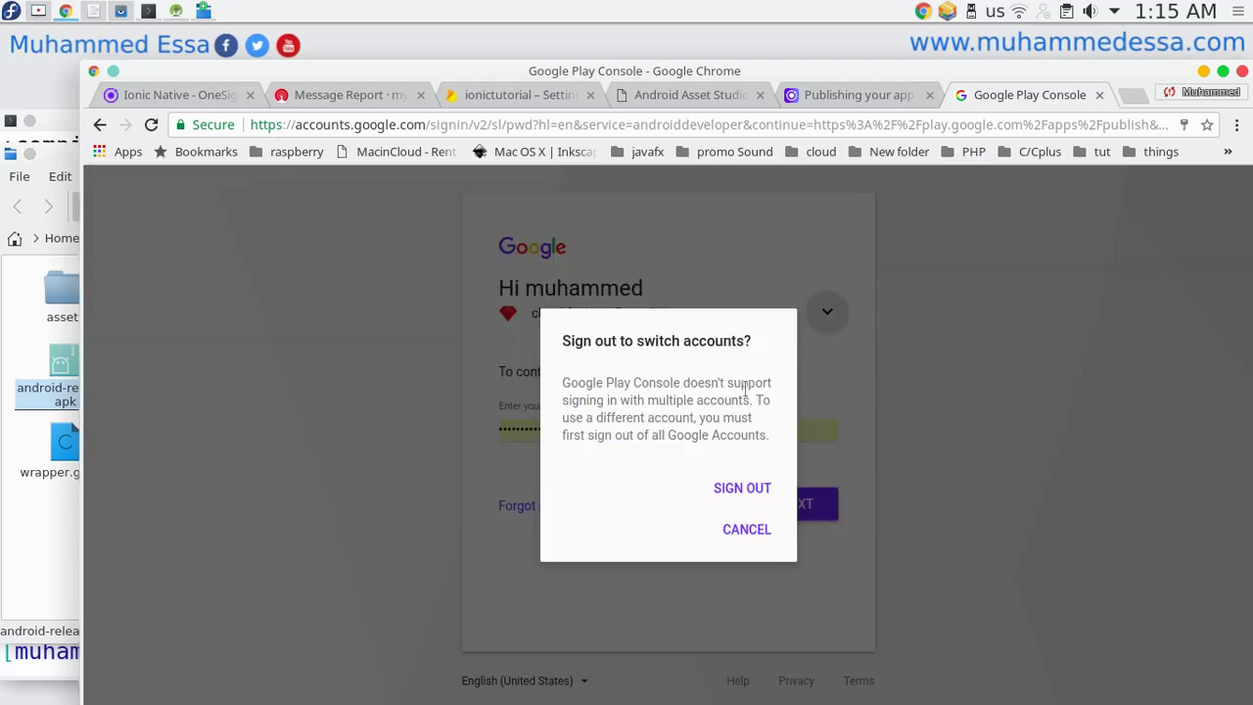
{"action": "left_click", "coordinate": [715, 489]}
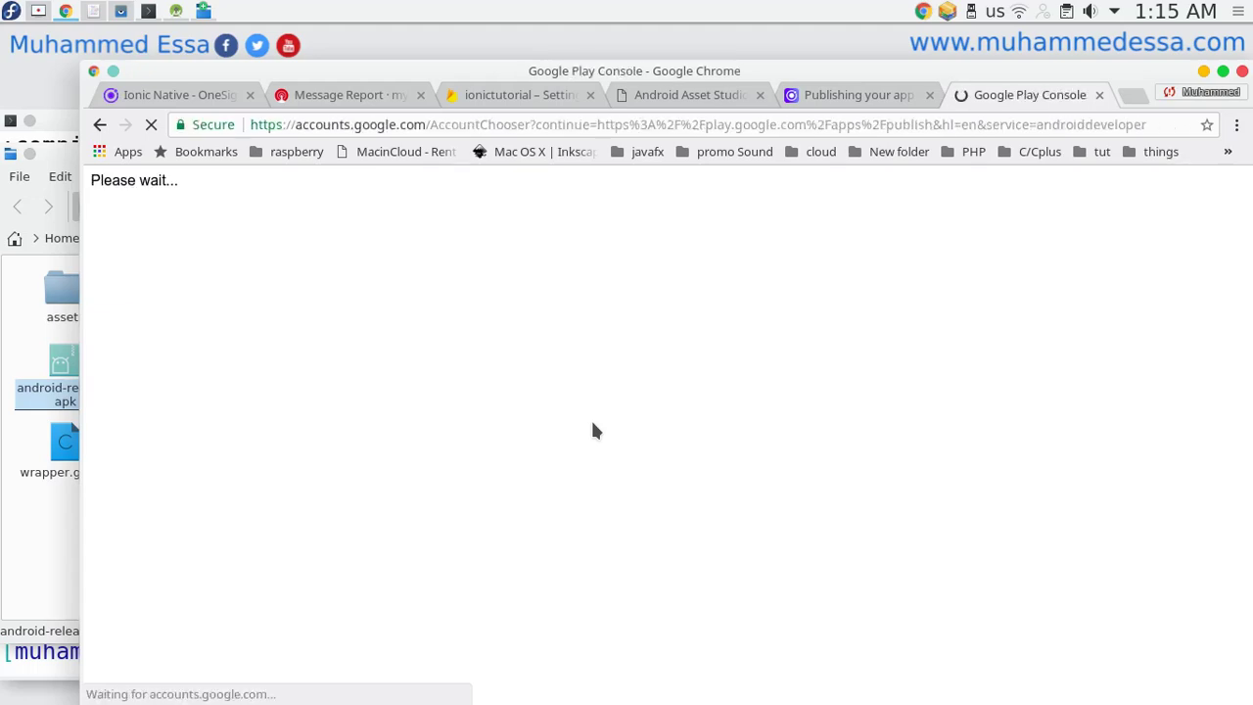
Sign in with another Google account by replacing the prefilled e-mail and entering its password.
{"action": "left_click", "coordinate": [651, 431]}
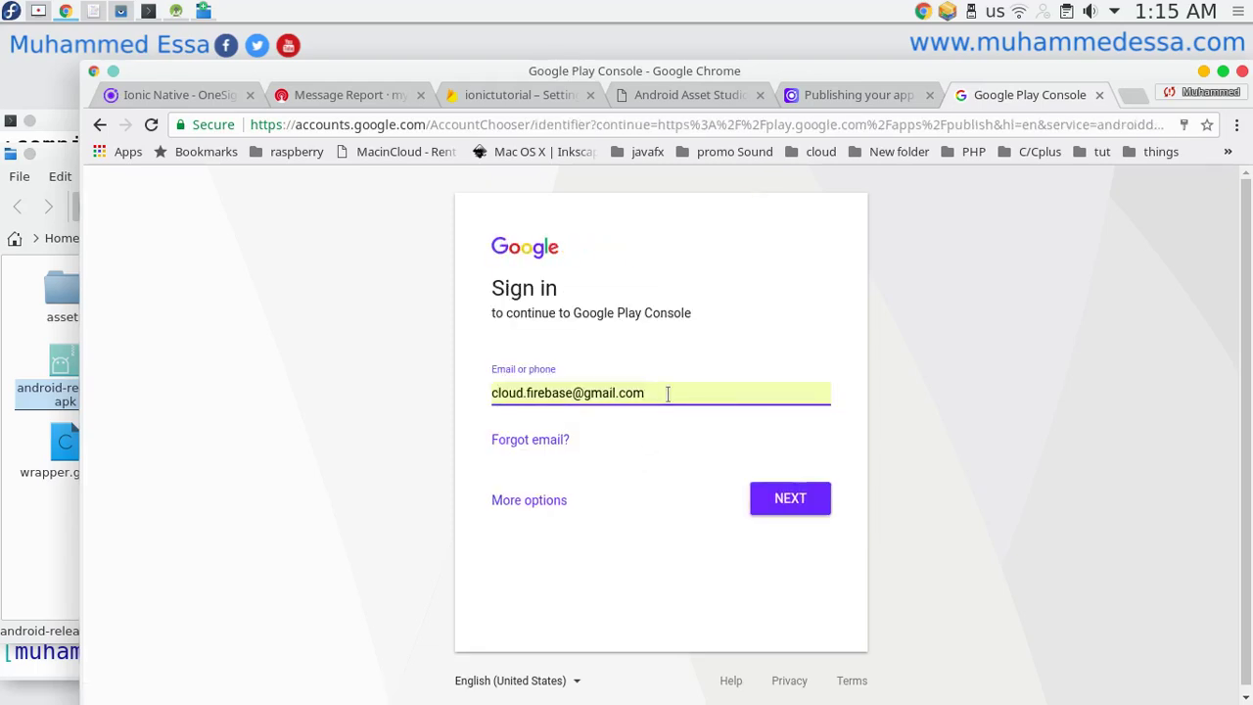
{"action": "left_click_drag", "start_coordinate": [668, 393], "coordinate": [445, 394]}
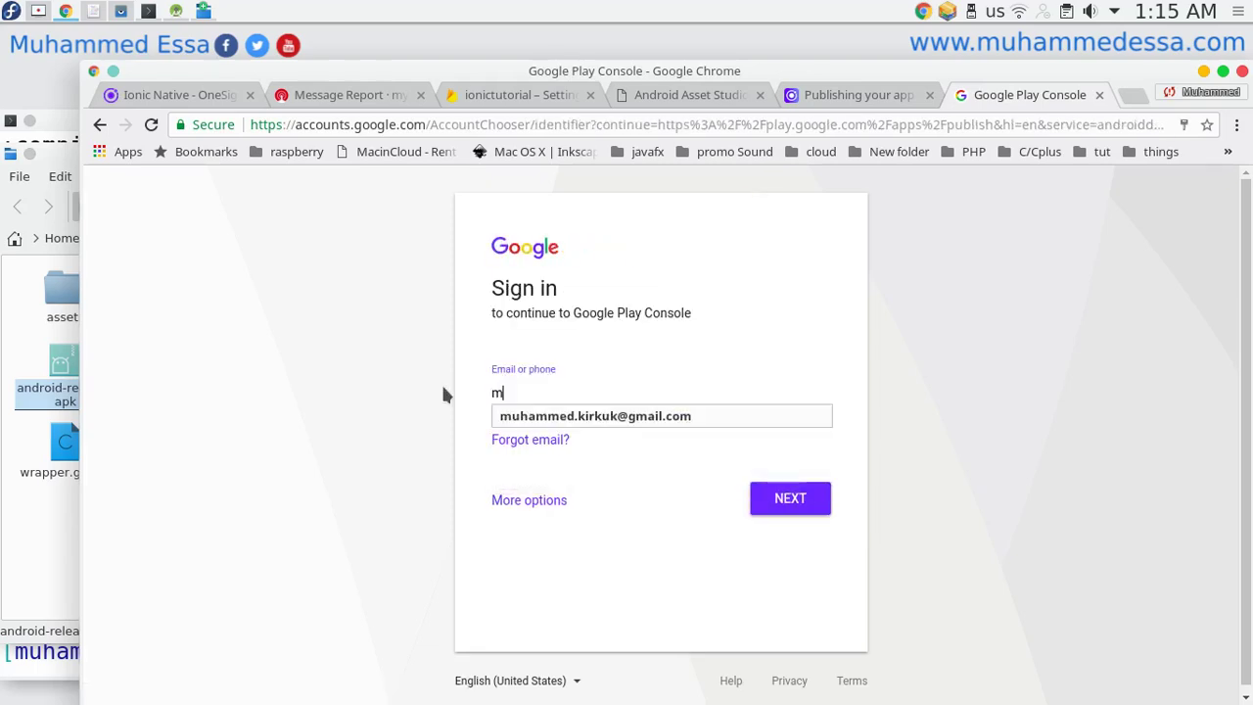
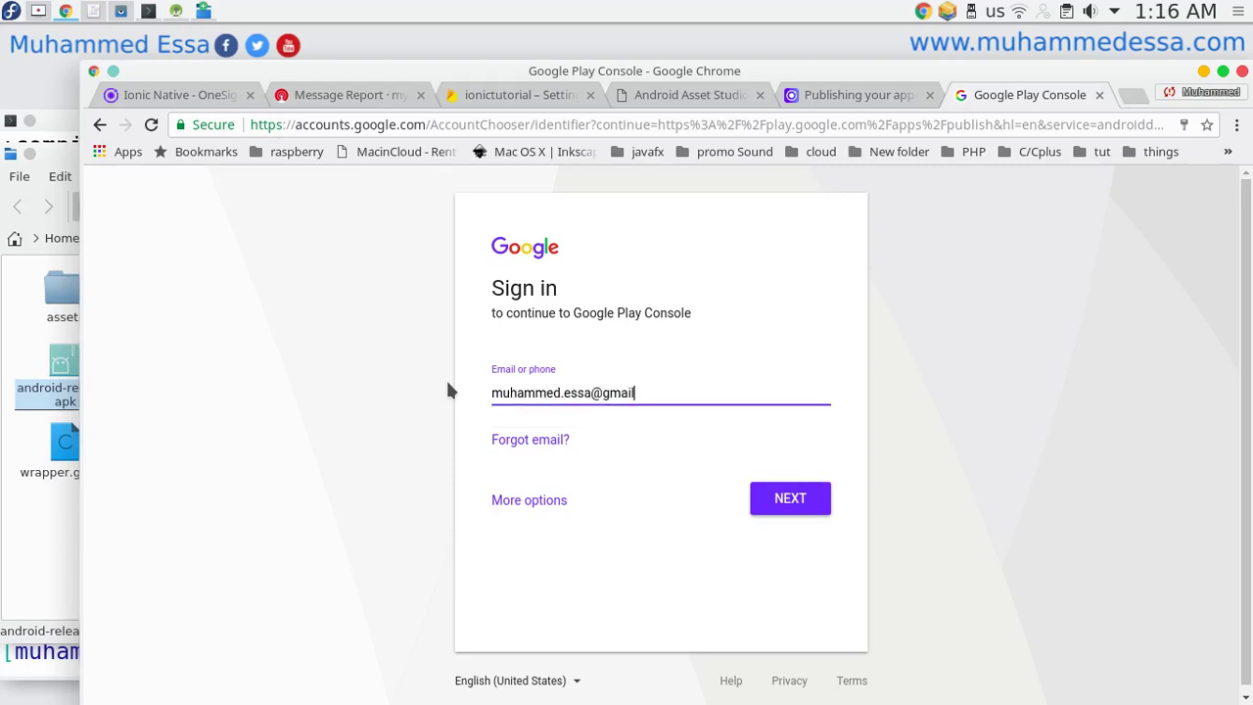
{"action": "left_click", "coordinate": [761, 501]}
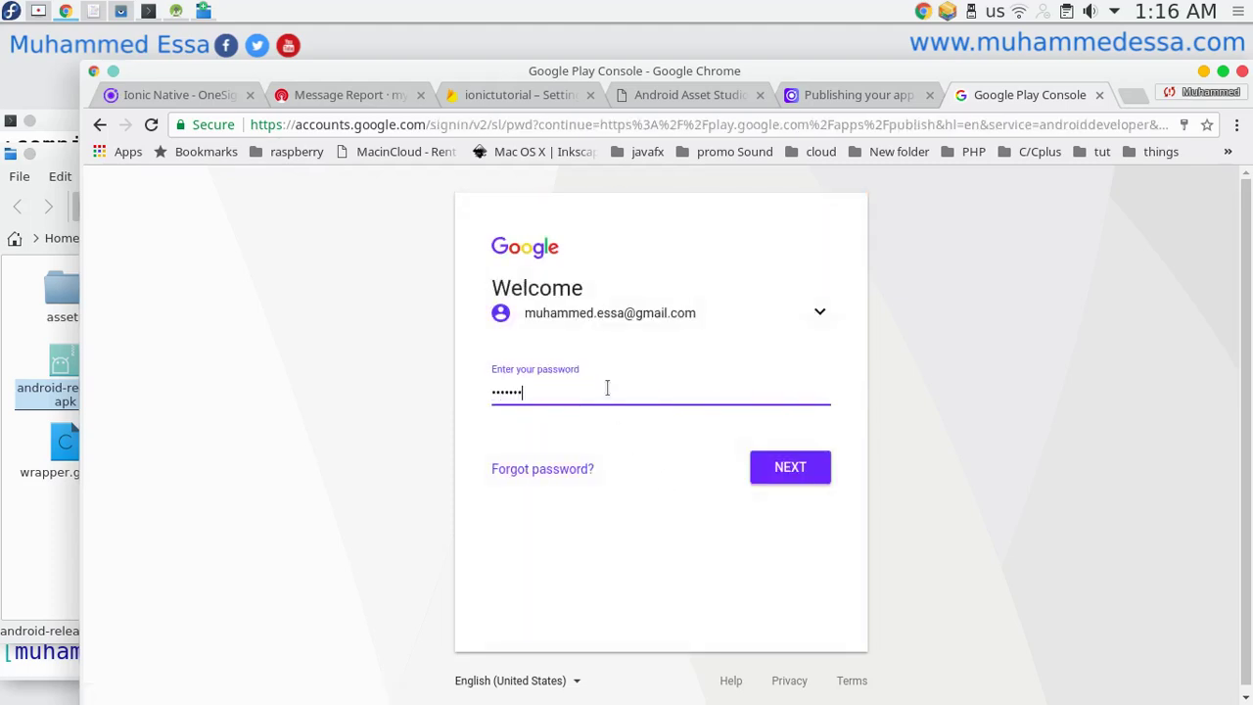
{"action": "key", "text": "Return"}
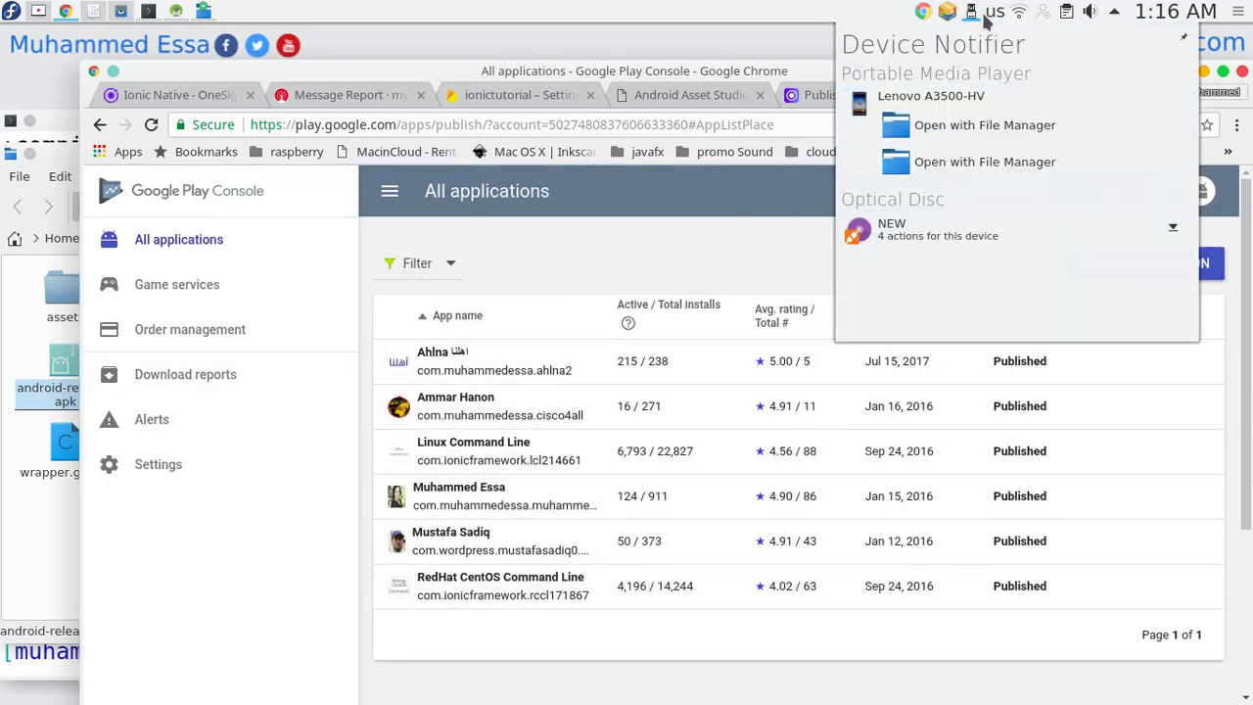
Dismiss the notification popup and start a new application with default language Arabic – ar.
{"action": "left_click", "coordinate": [987, 13]}
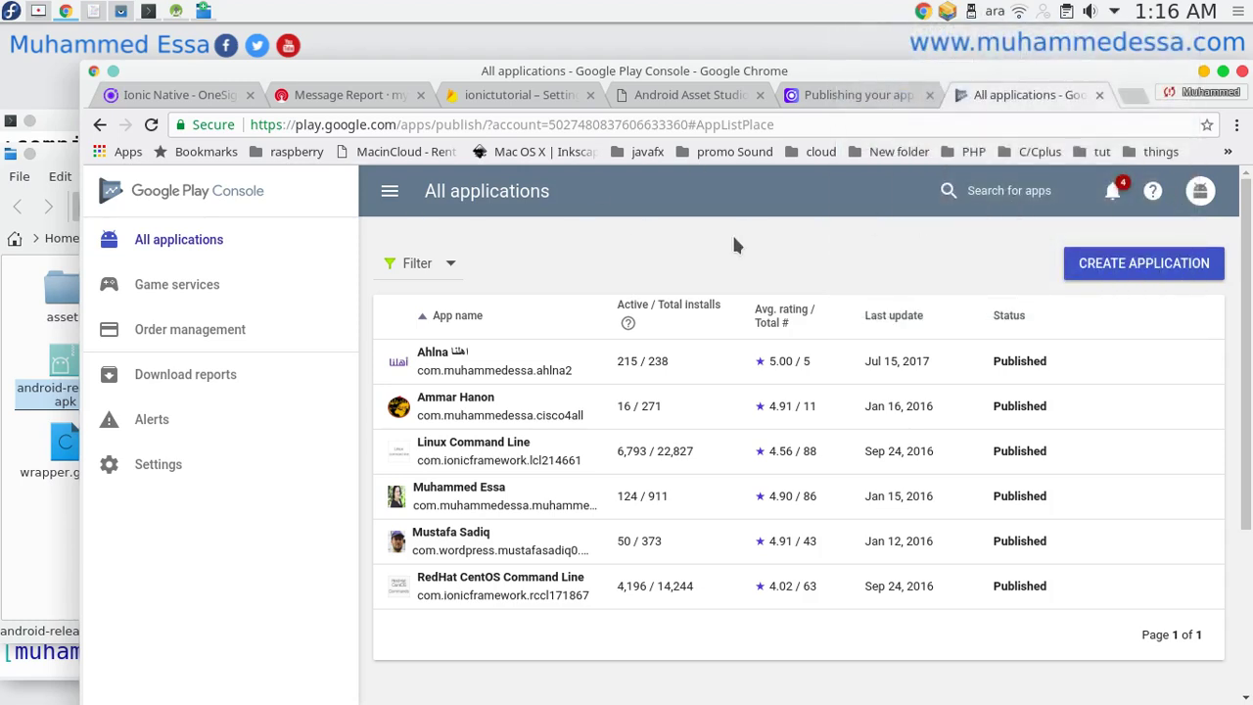
{"action": "left_click", "coordinate": [1175, 269]}
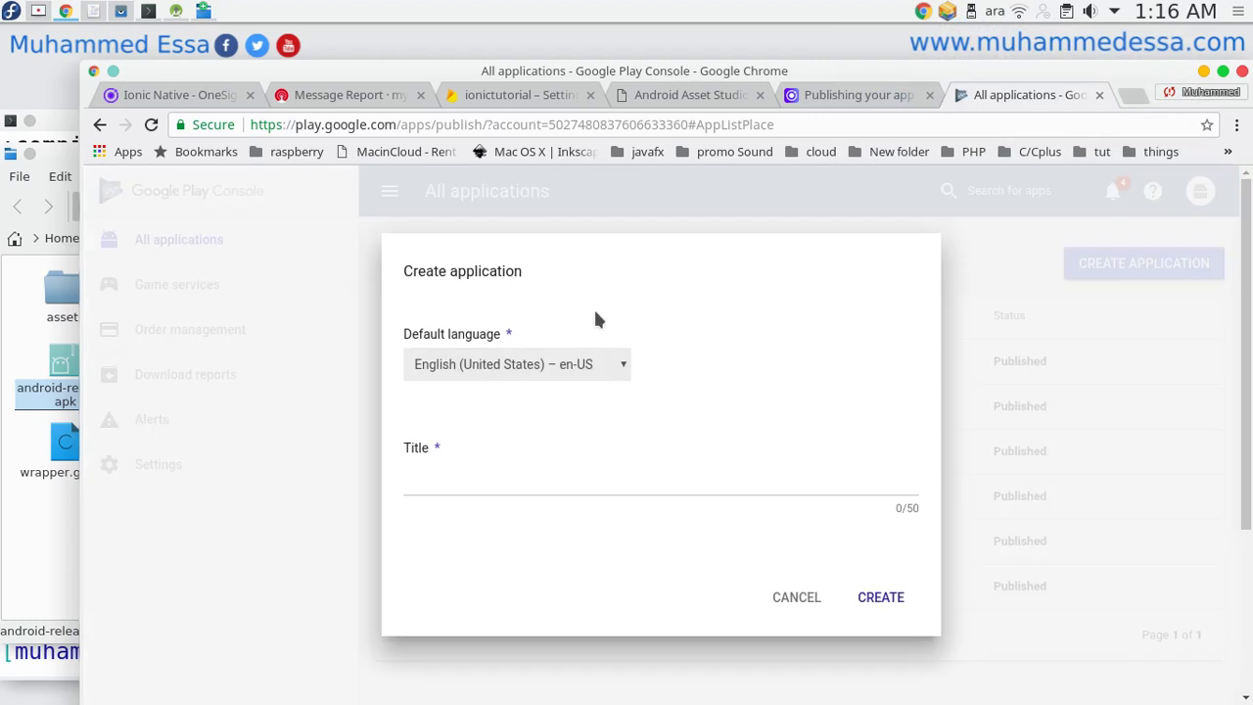
{"action": "left_click", "coordinate": [524, 370]}
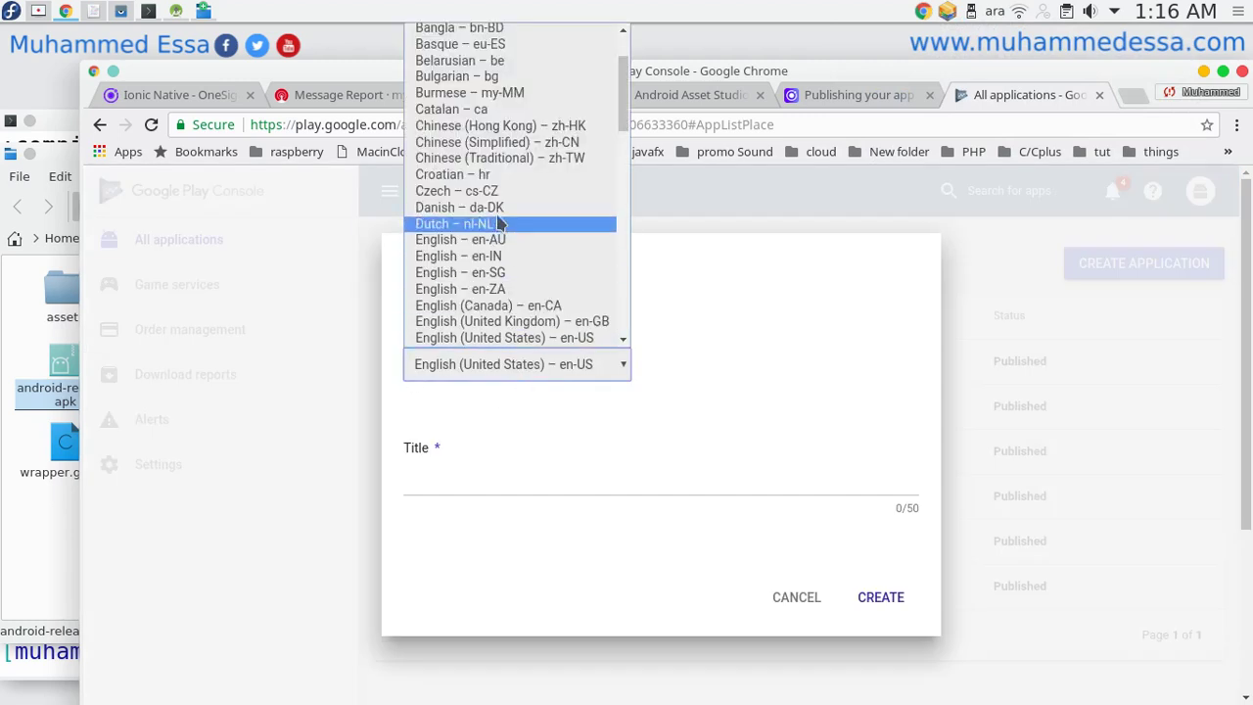
{"action": "scroll", "coordinate": [497, 208], "scroll_direction": "up", "scroll_amount": 2}
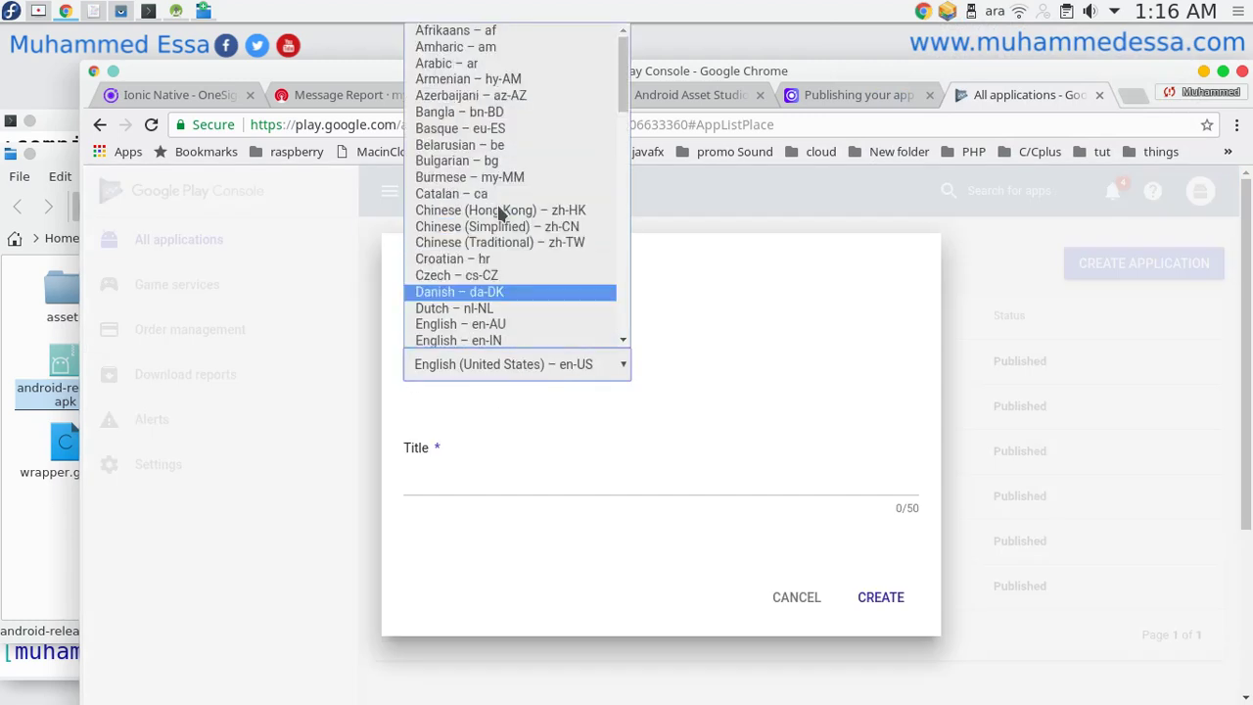
{"action": "left_click", "coordinate": [460, 63]}
Title the new app 'محمد' and create it.
{"action": "left_click", "coordinate": [480, 472]}
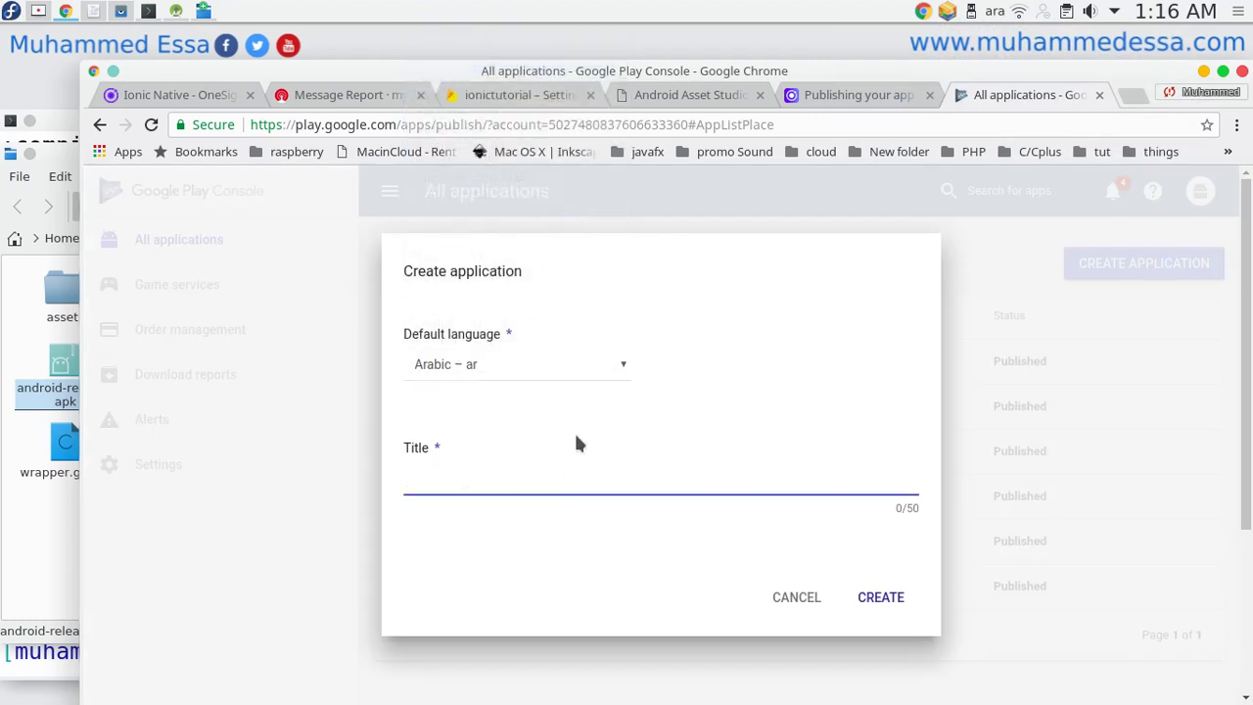
{"action": "type", "text": "فشفا"}
{"action": "key", "text": "BackSpace"}
{"action": "key", "text": "BackSpace"}
{"action": "key", "text": "BackSpace"}
{"action": "key", "text": "BackSpace"}
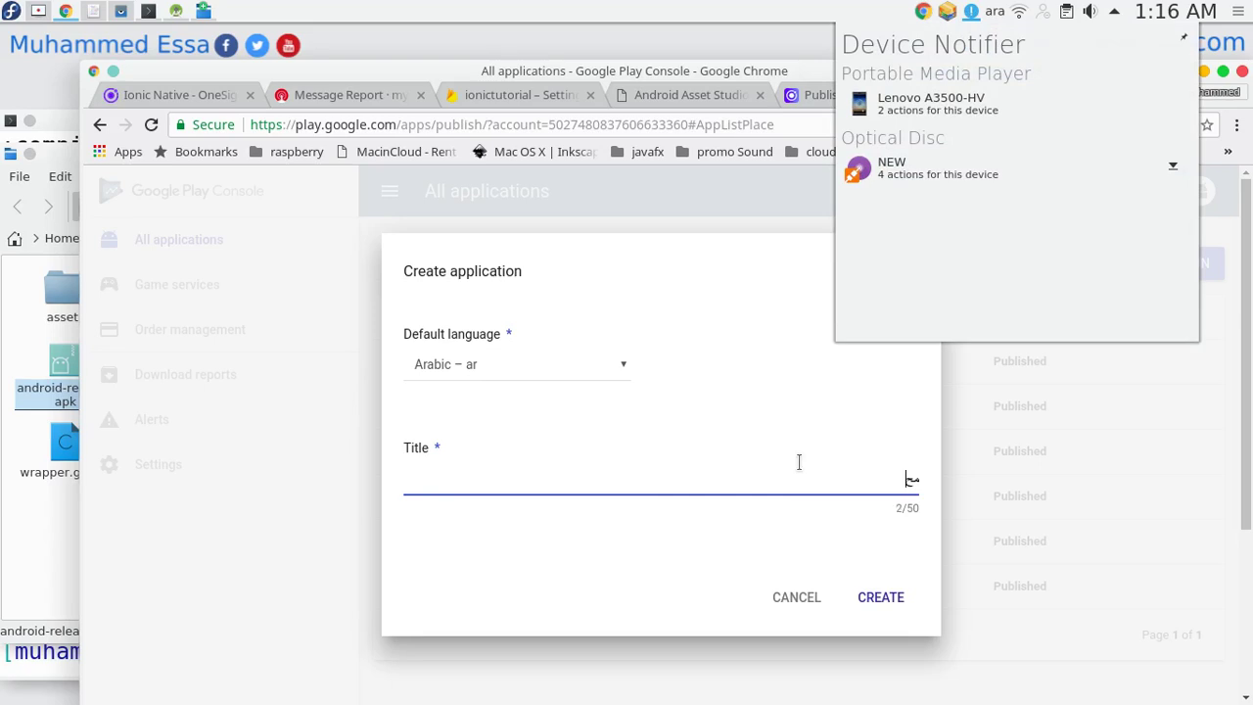
{"action": "type", "text": "محمد"}
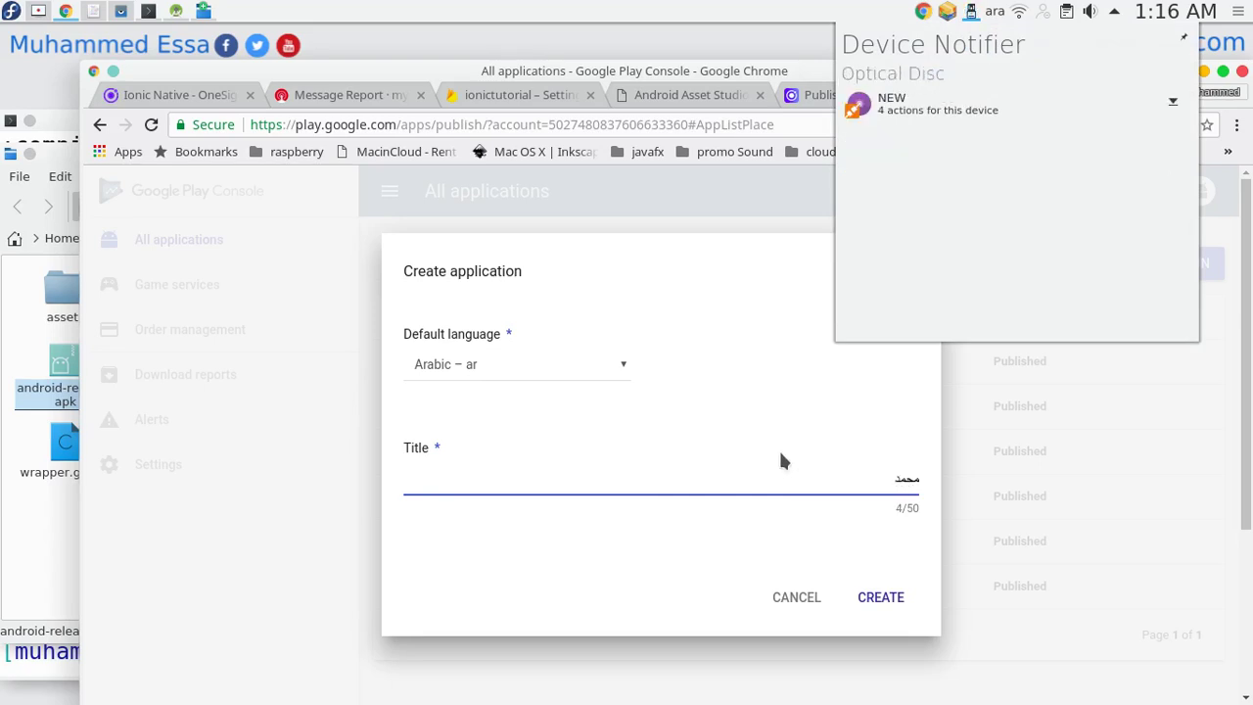
{"action": "left_click", "coordinate": [873, 601]}
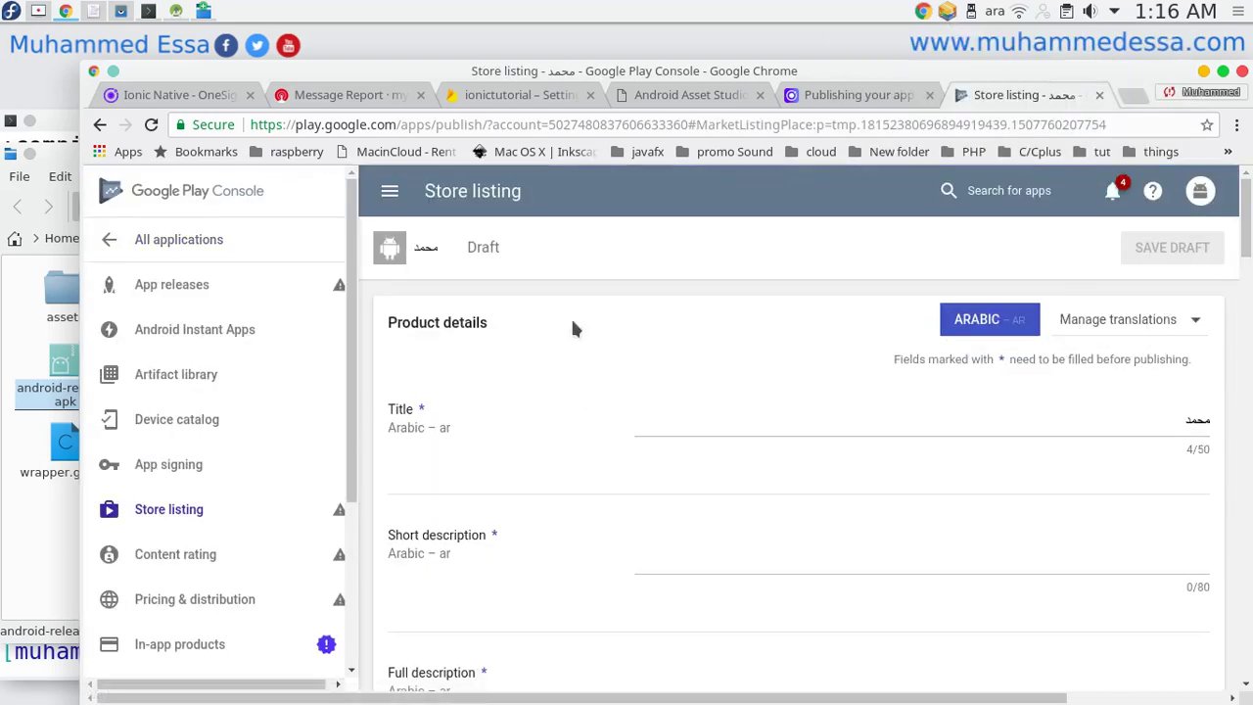
{"action": "left_click", "coordinate": [794, 431]}
{"action": "scroll", "coordinate": [436, 411], "scroll_direction": "down", "scroll_amount": 1}
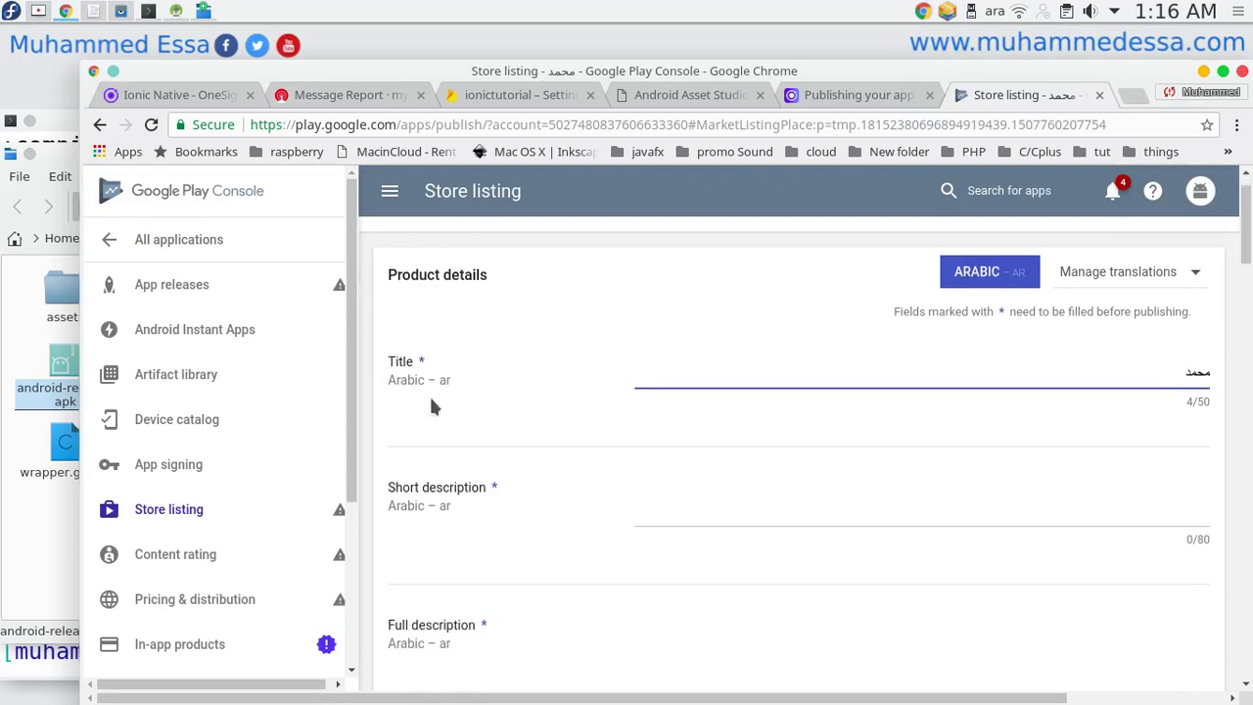
{"action": "scroll", "coordinate": [671, 441], "scroll_direction": "down", "scroll_amount": 2}
{"action": "left_click", "coordinate": [784, 407]}
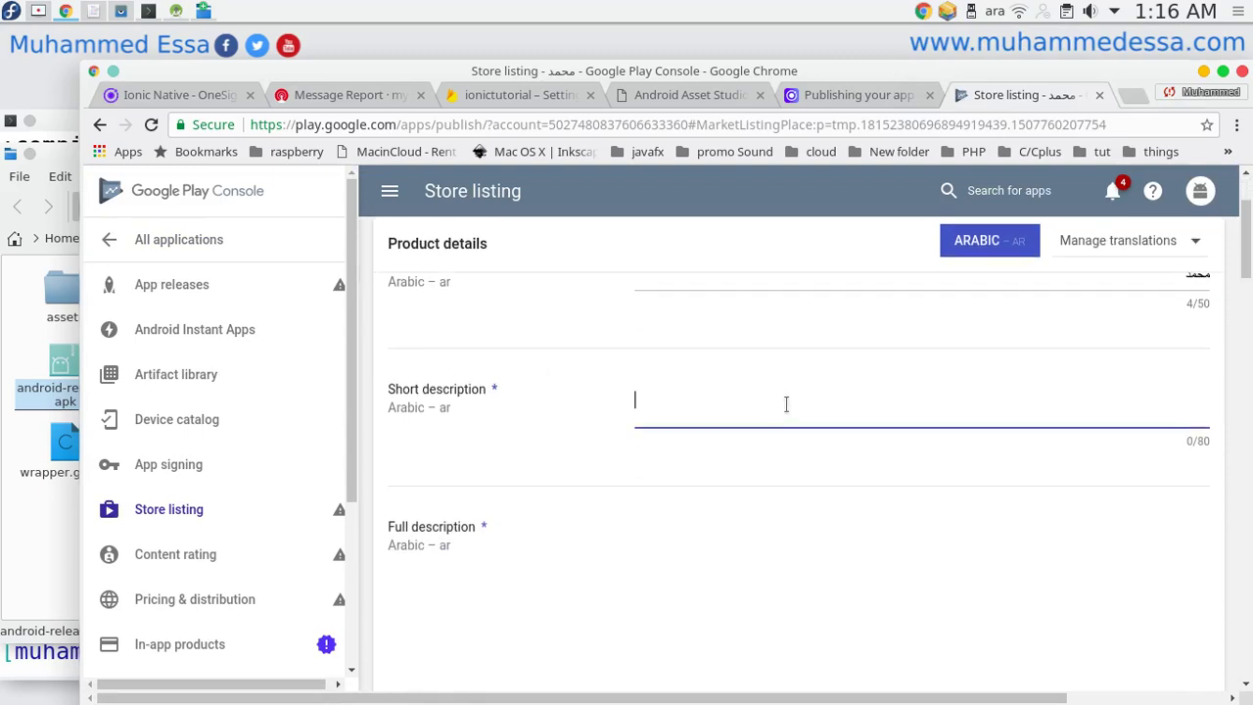
{"action": "scroll", "coordinate": [754, 435], "scroll_direction": "down", "scroll_amount": 4}
{"action": "left_click", "coordinate": [646, 386]}
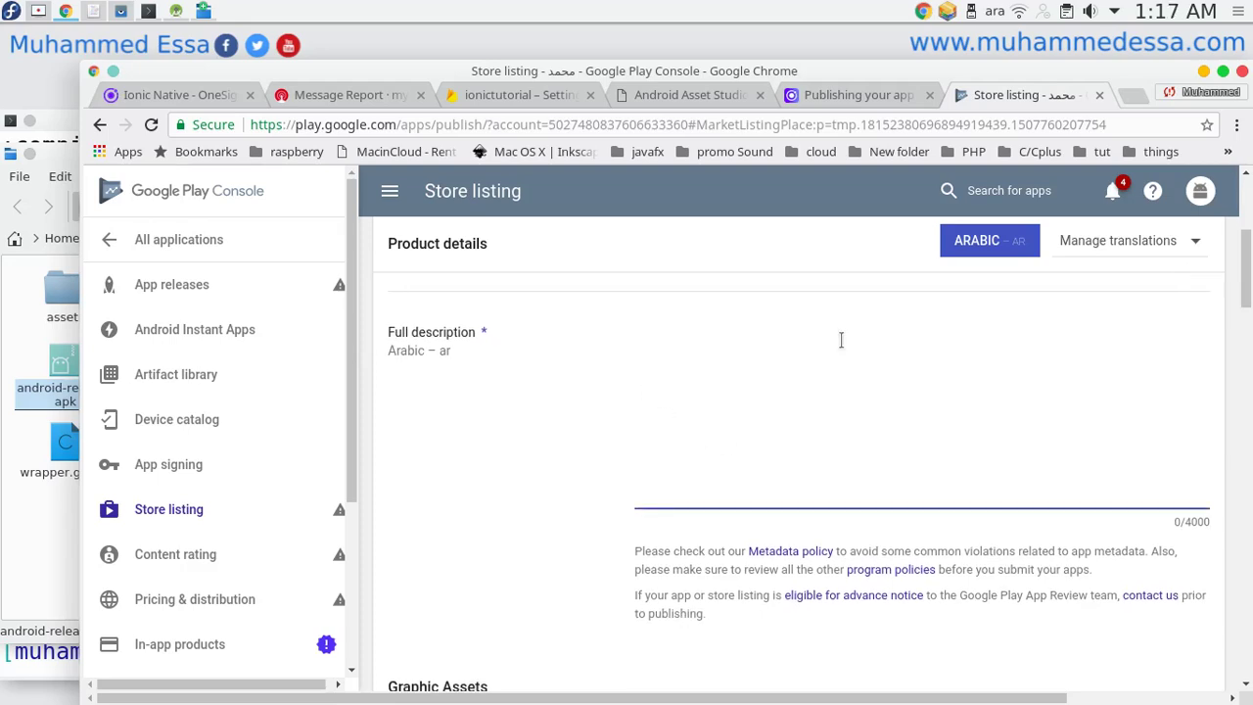
{"action": "scroll", "coordinate": [834, 348], "scroll_direction": "down", "scroll_amount": 3}
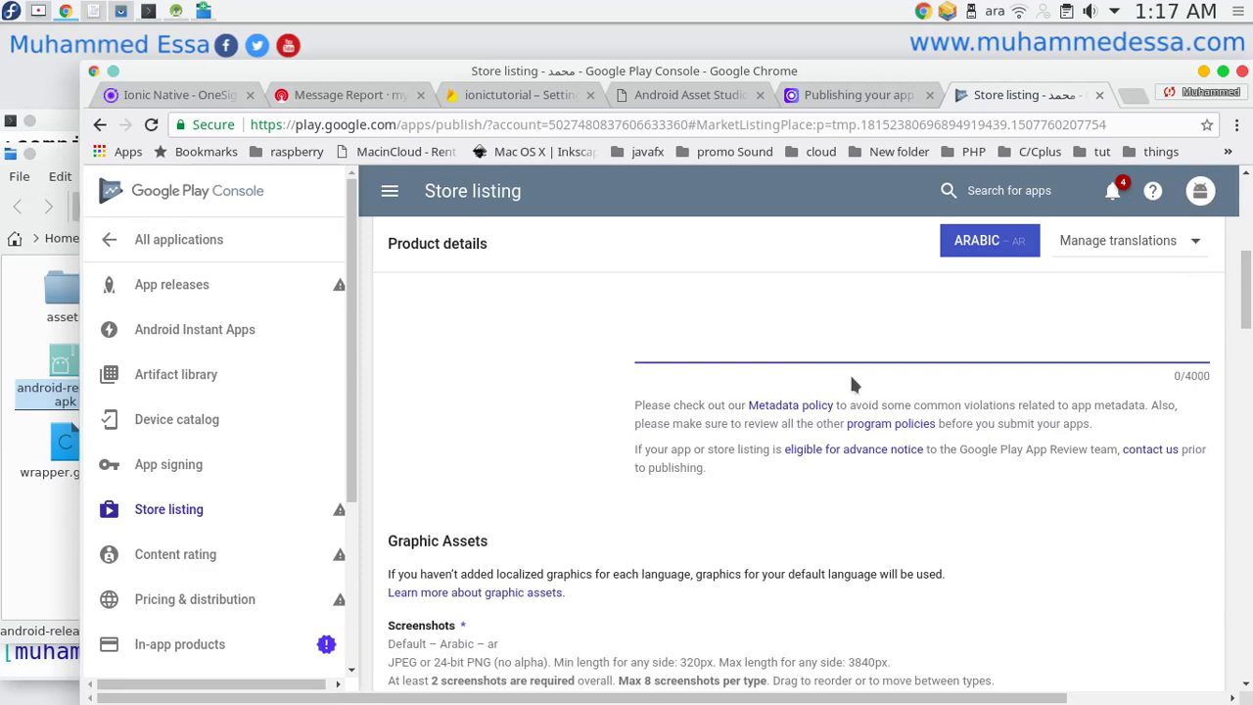
{"action": "scroll", "coordinate": [847, 378], "scroll_direction": "up", "scroll_amount": 7}
{"action": "left_click_drag", "start_coordinate": [1171, 447], "coordinate": [1222, 450]}
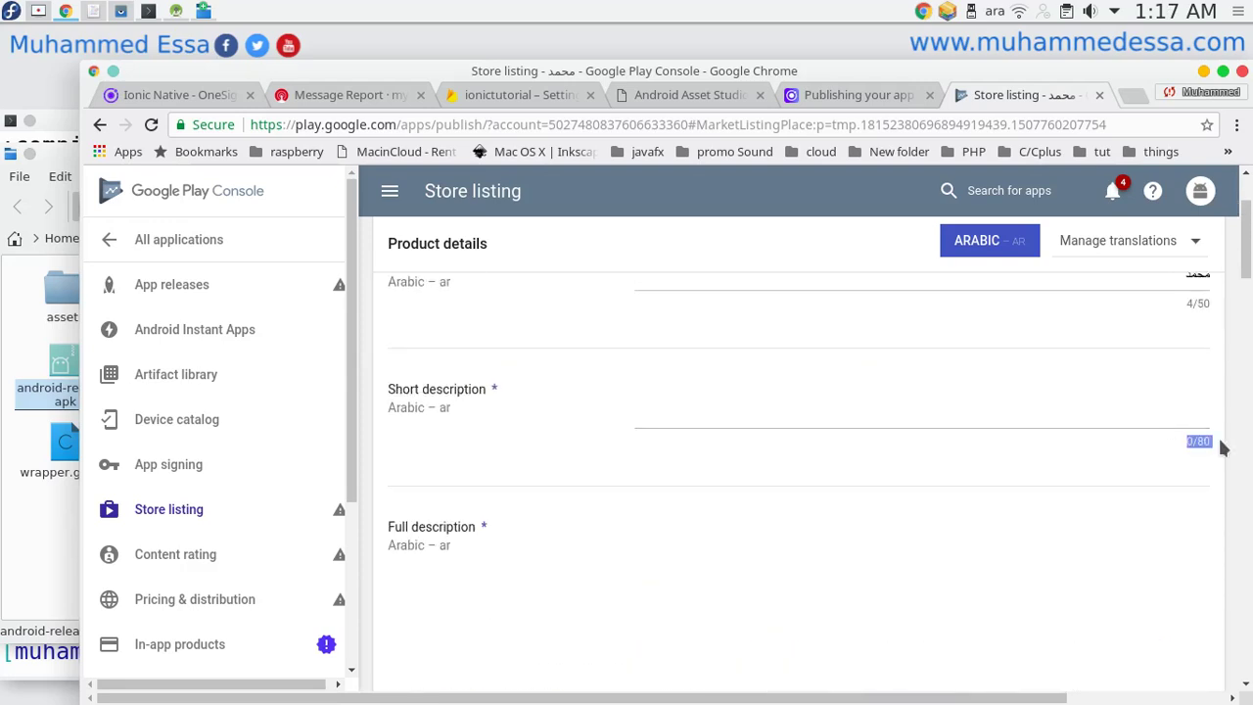
{"action": "left_click_drag", "start_coordinate": [1163, 310], "coordinate": [1230, 309]}
{"action": "scroll", "coordinate": [1231, 308], "scroll_direction": "right", "scroll_amount": 3}
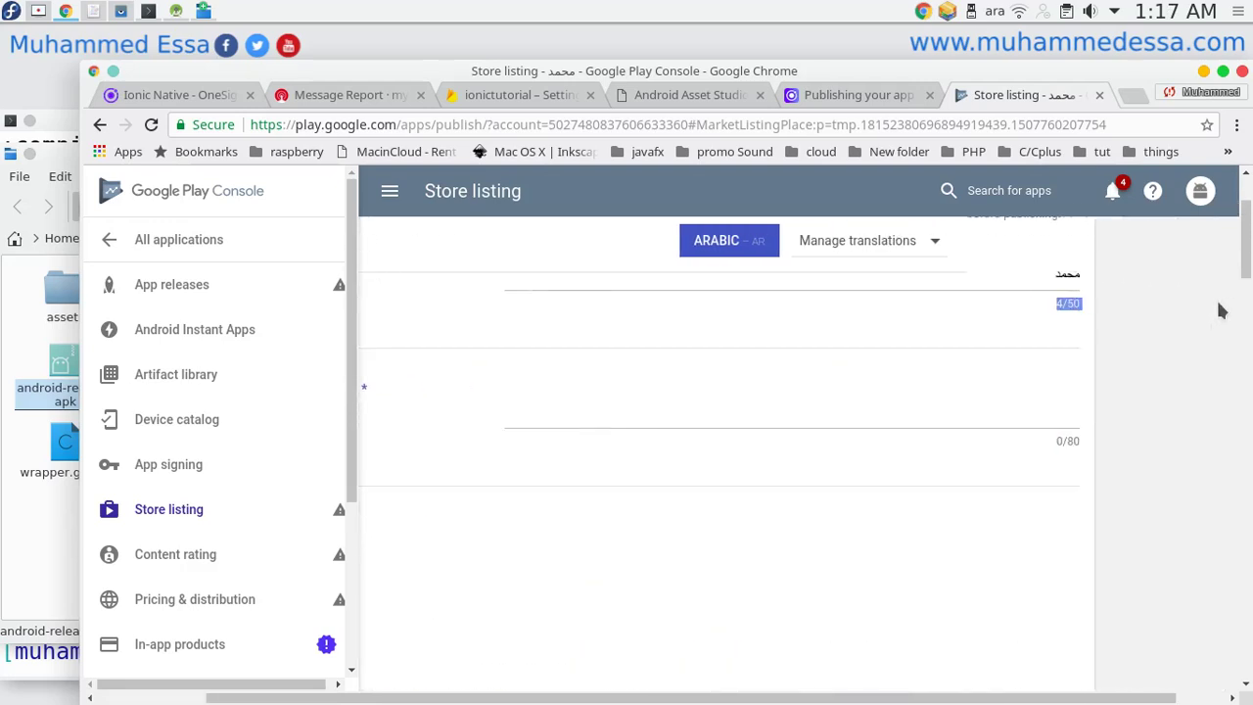
{"action": "scroll", "coordinate": [1006, 373], "scroll_direction": "down", "scroll_amount": 5}
{"action": "left_click_drag", "start_coordinate": [1077, 576], "coordinate": [1089, 473]}
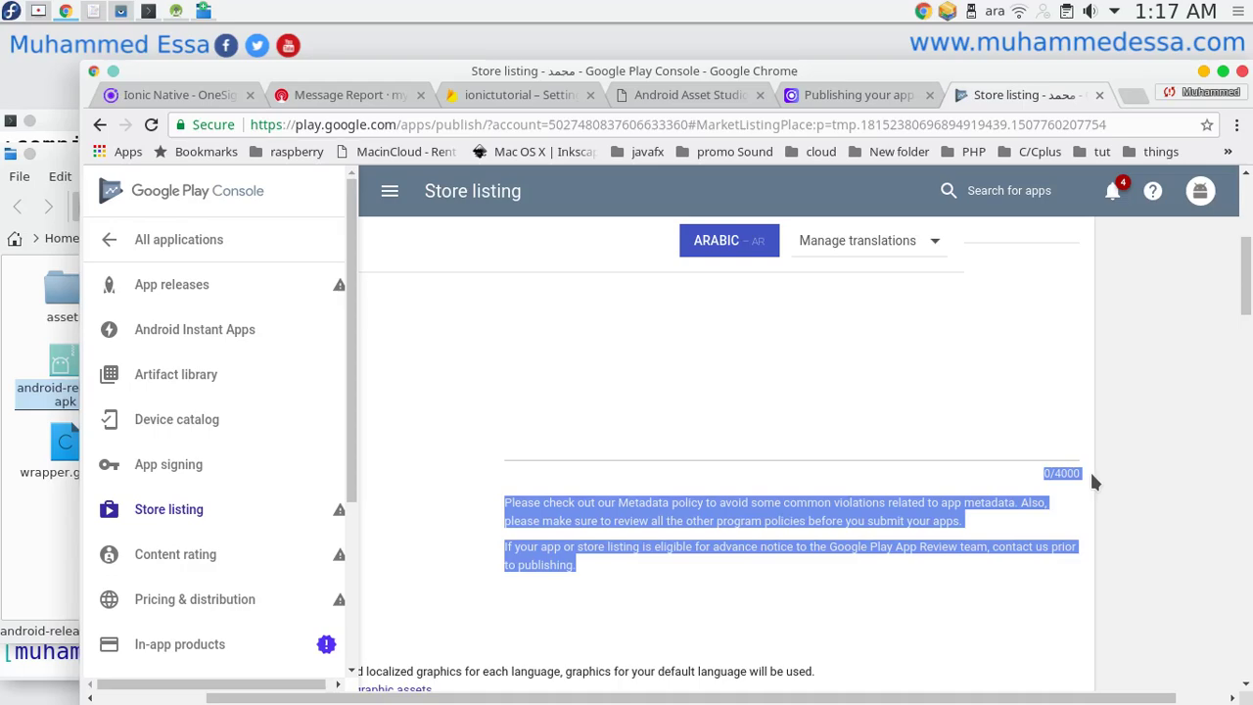
{"action": "scroll", "coordinate": [823, 654], "scroll_direction": "left", "scroll_amount": 3}
{"action": "scroll", "coordinate": [823, 654], "scroll_direction": "down", "scroll_amount": 8}
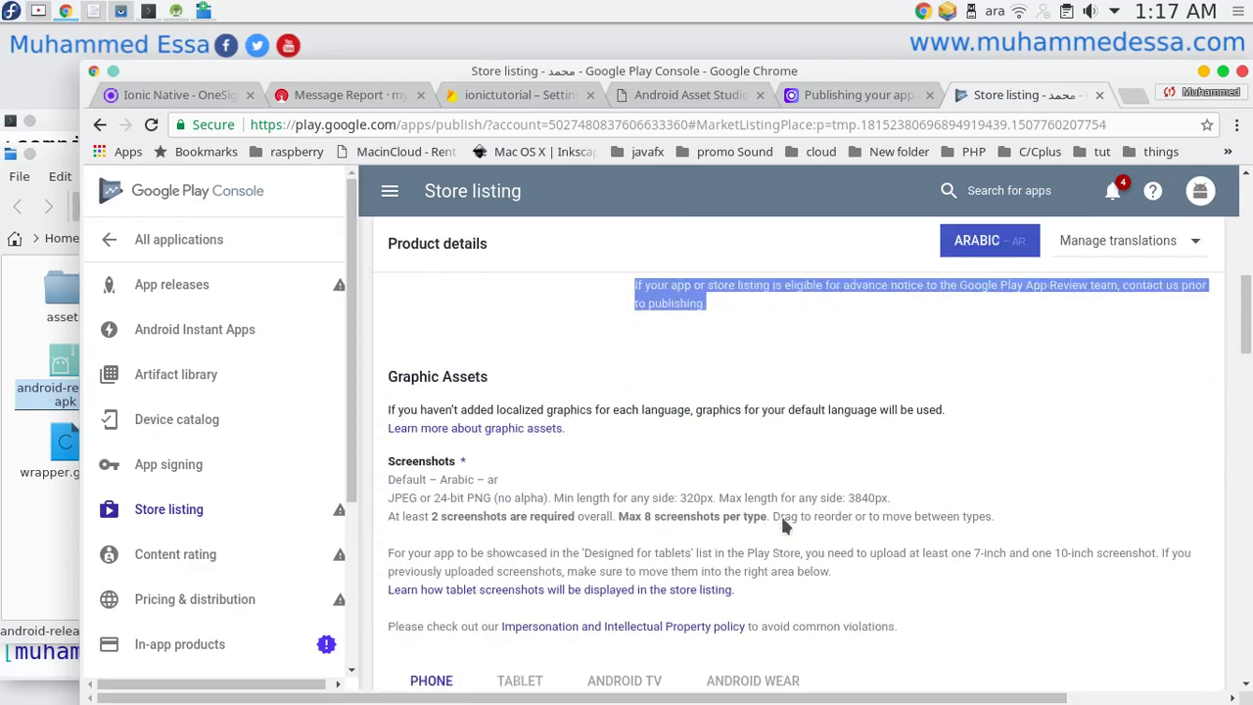
{"action": "scroll", "coordinate": [665, 489], "scroll_direction": "down", "scroll_amount": 2}
{"action": "scroll", "coordinate": [558, 453], "scroll_direction": "up", "scroll_amount": 2}
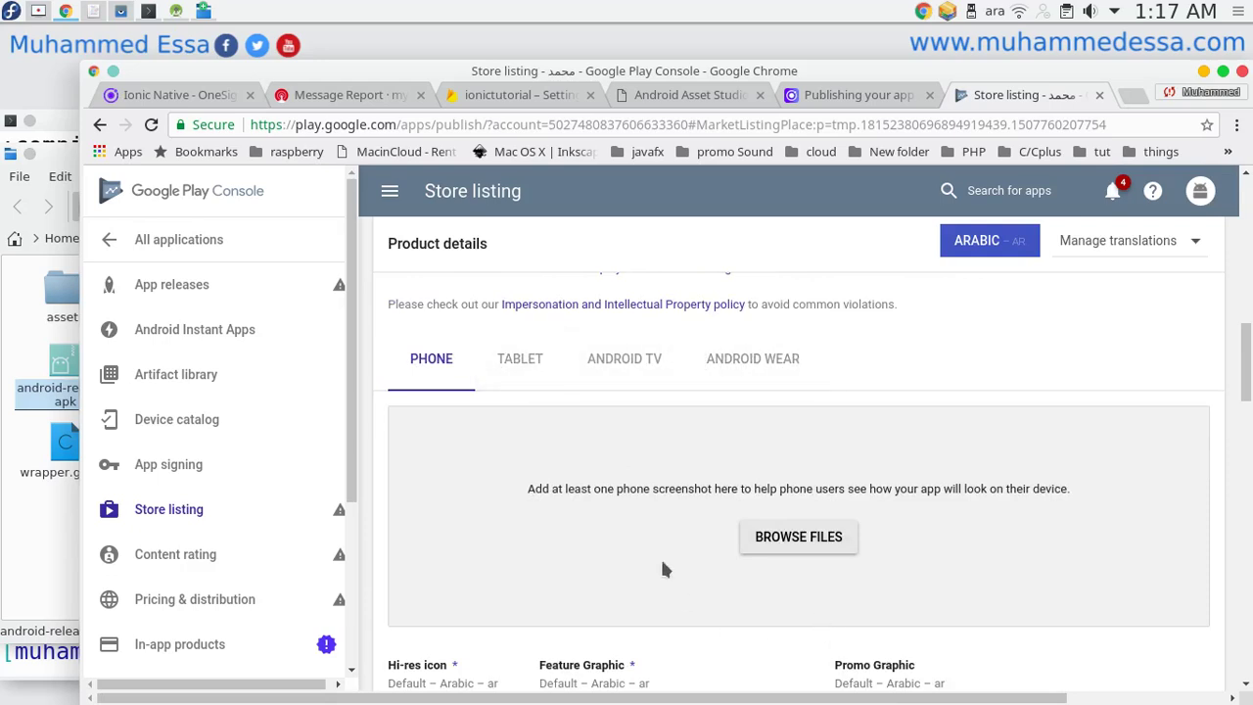
{"action": "scroll", "coordinate": [661, 528], "scroll_direction": "down", "scroll_amount": 4}
{"action": "scroll", "coordinate": [588, 401], "scroll_direction": "up", "scroll_amount": 4}
{"action": "left_click", "coordinate": [520, 360]}
{"action": "left_click", "coordinate": [625, 358]}
{"action": "left_click", "coordinate": [751, 358]}
{"action": "left_click", "coordinate": [429, 358]}
{"action": "left_click", "coordinate": [491, 368]}
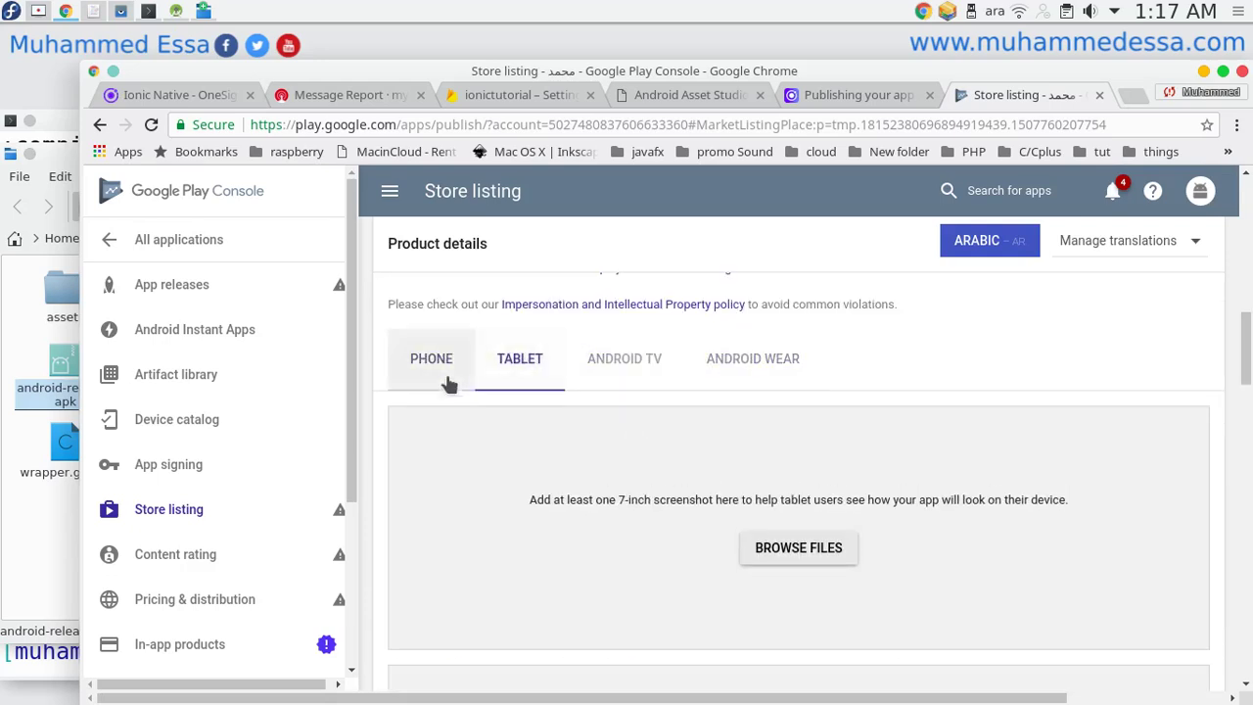
{"action": "scroll", "coordinate": [433, 412], "scroll_direction": "down", "scroll_amount": 5}
{"action": "scroll", "coordinate": [437, 424], "scroll_direction": "down", "scroll_amount": 5}
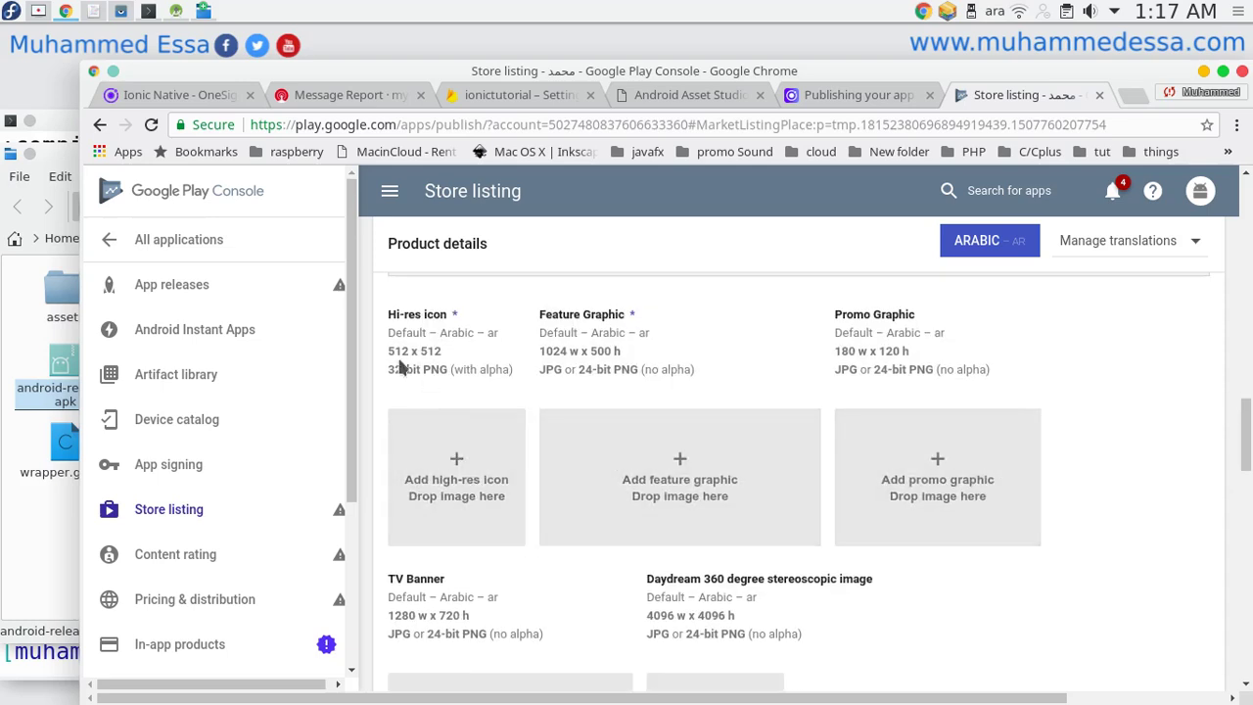
{"action": "left_click_drag", "start_coordinate": [389, 353], "coordinate": [433, 355]}
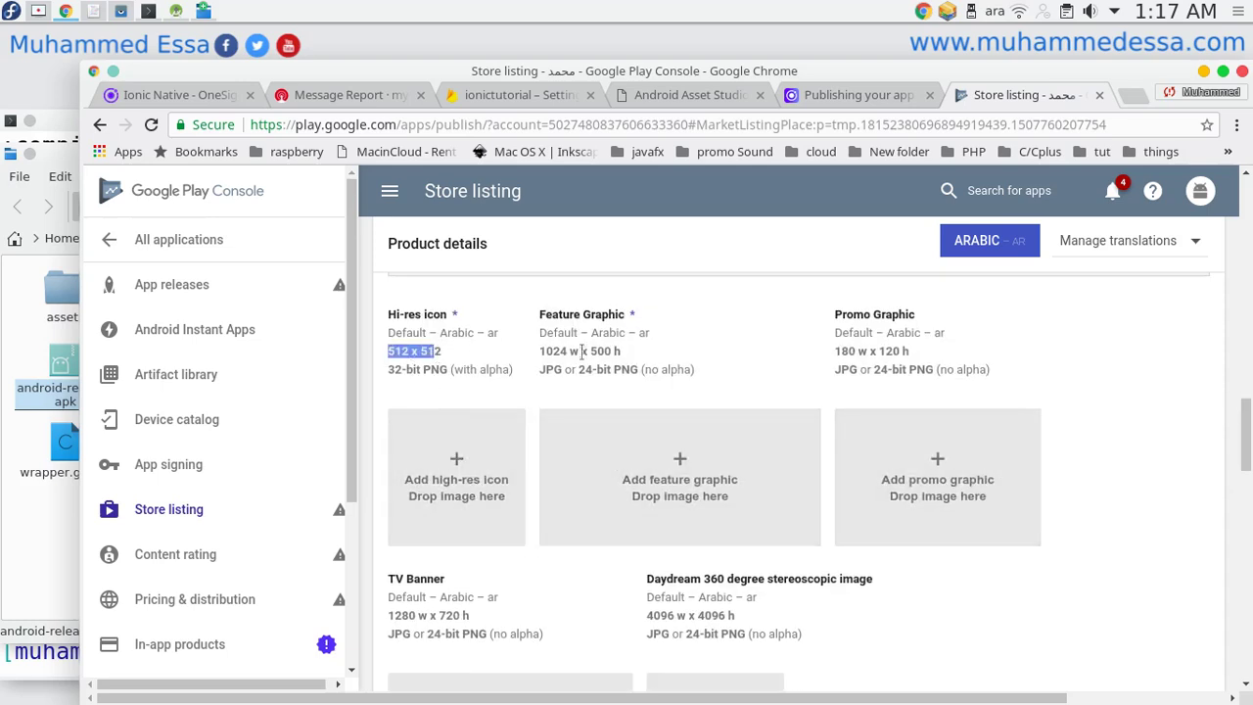
{"action": "left_click_drag", "start_coordinate": [545, 351], "coordinate": [642, 354]}
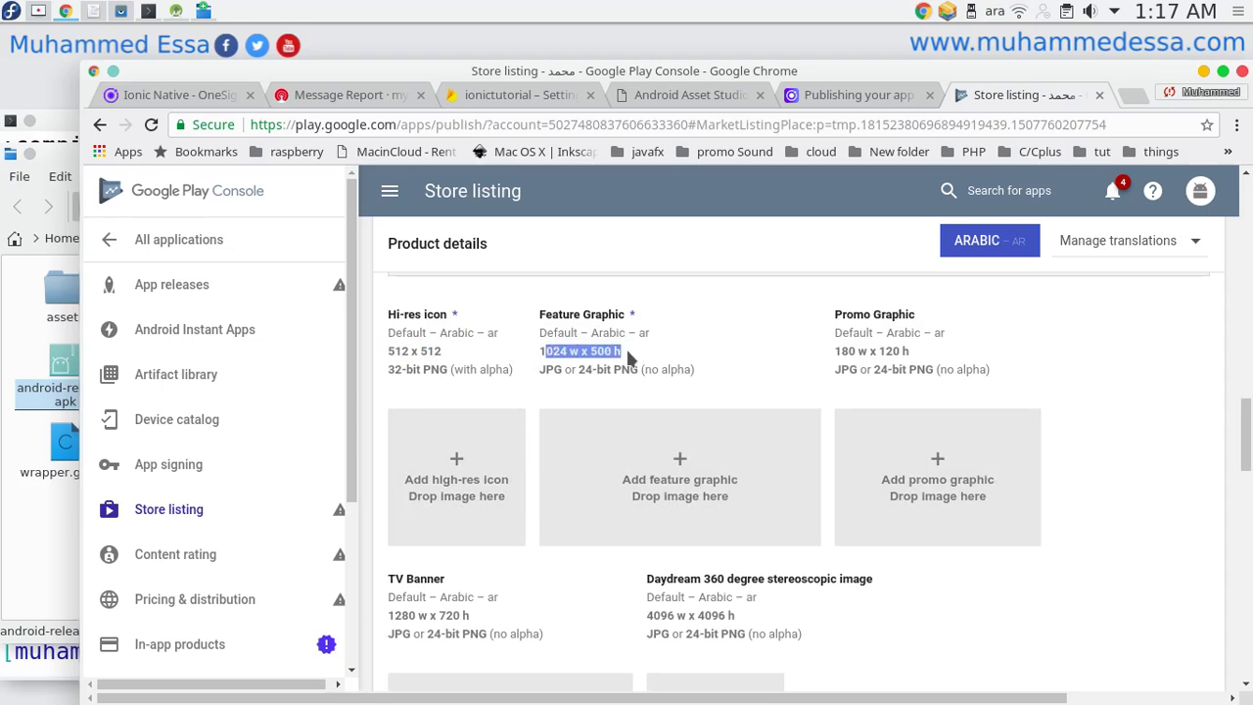
{"action": "double_click", "coordinate": [551, 350]}
{"action": "double_click", "coordinate": [599, 350]}
{"action": "double_click", "coordinate": [393, 350]}
{"action": "double_click", "coordinate": [430, 350]}
{"action": "double_click", "coordinate": [891, 351]}
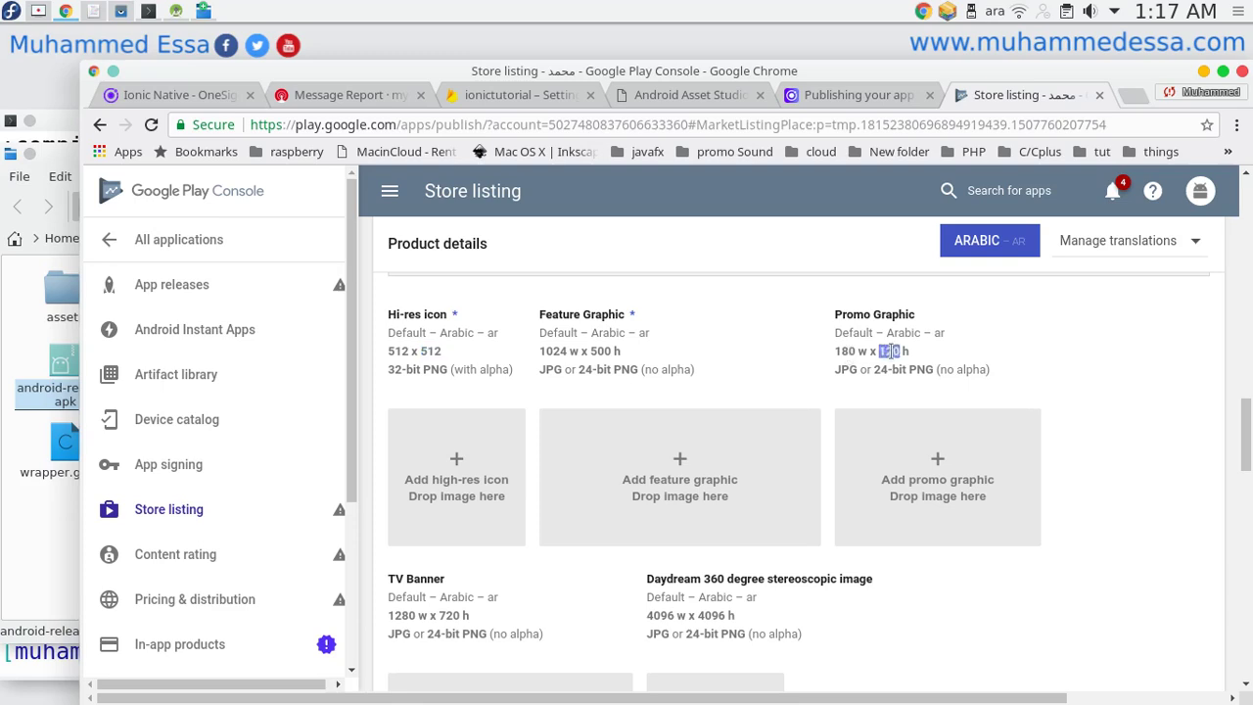
{"action": "scroll", "coordinate": [685, 440], "scroll_direction": "down", "scroll_amount": 3}
{"action": "scroll", "coordinate": [691, 440], "scroll_direction": "down", "scroll_amount": 4}
{"action": "scroll", "coordinate": [667, 428], "scroll_direction": "up", "scroll_amount": 2}
Set the listing's application type to Applications and its category to Education.
{"action": "left_click", "coordinate": [760, 386]}
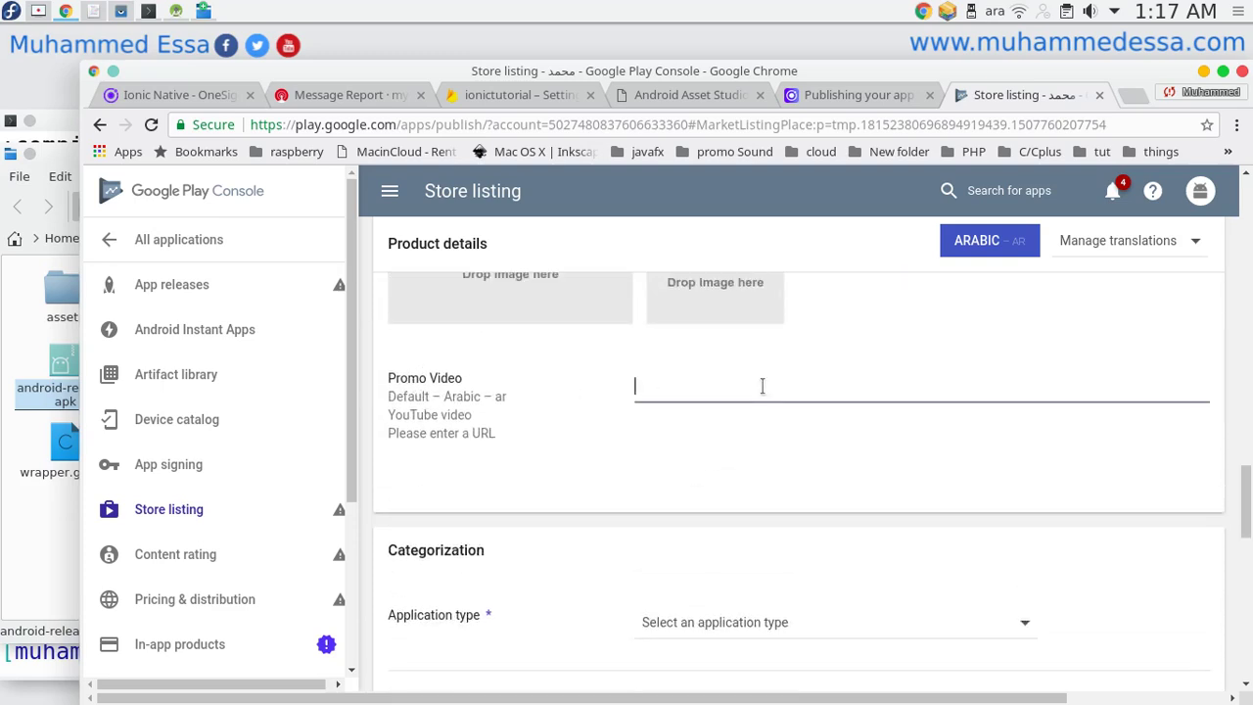
{"action": "scroll", "coordinate": [676, 479], "scroll_direction": "down", "scroll_amount": 3}
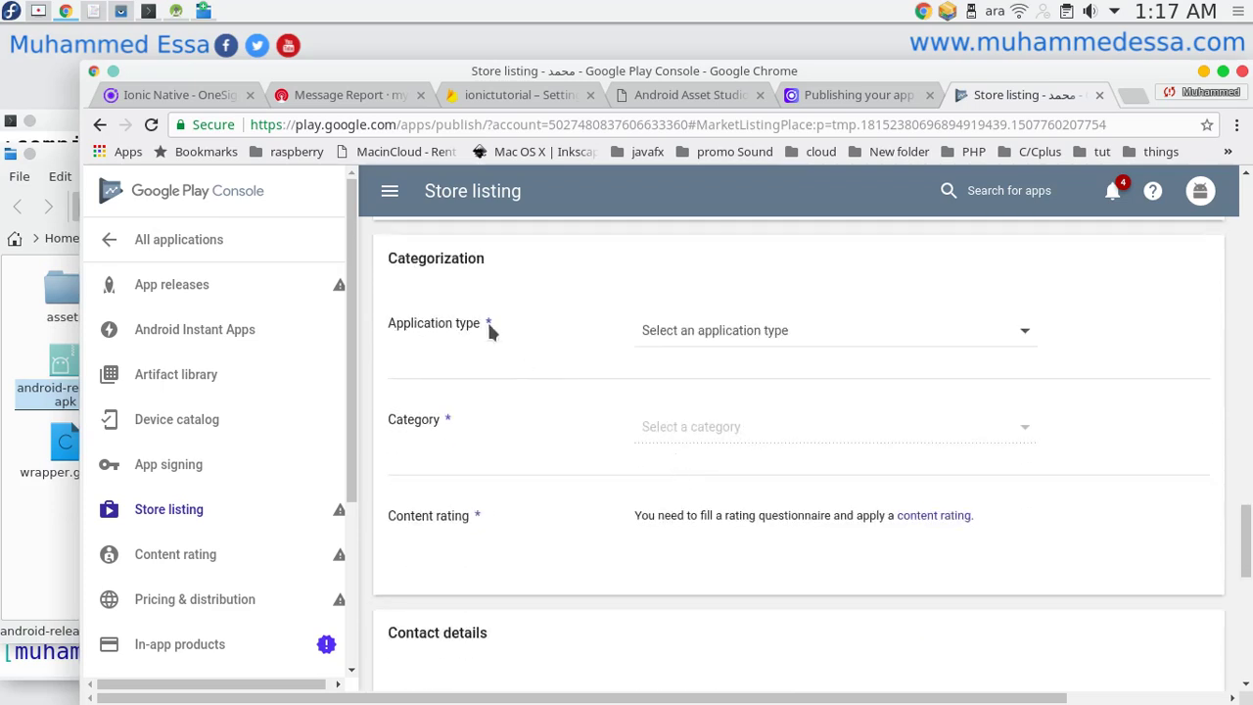
{"action": "left_click", "coordinate": [642, 340]}
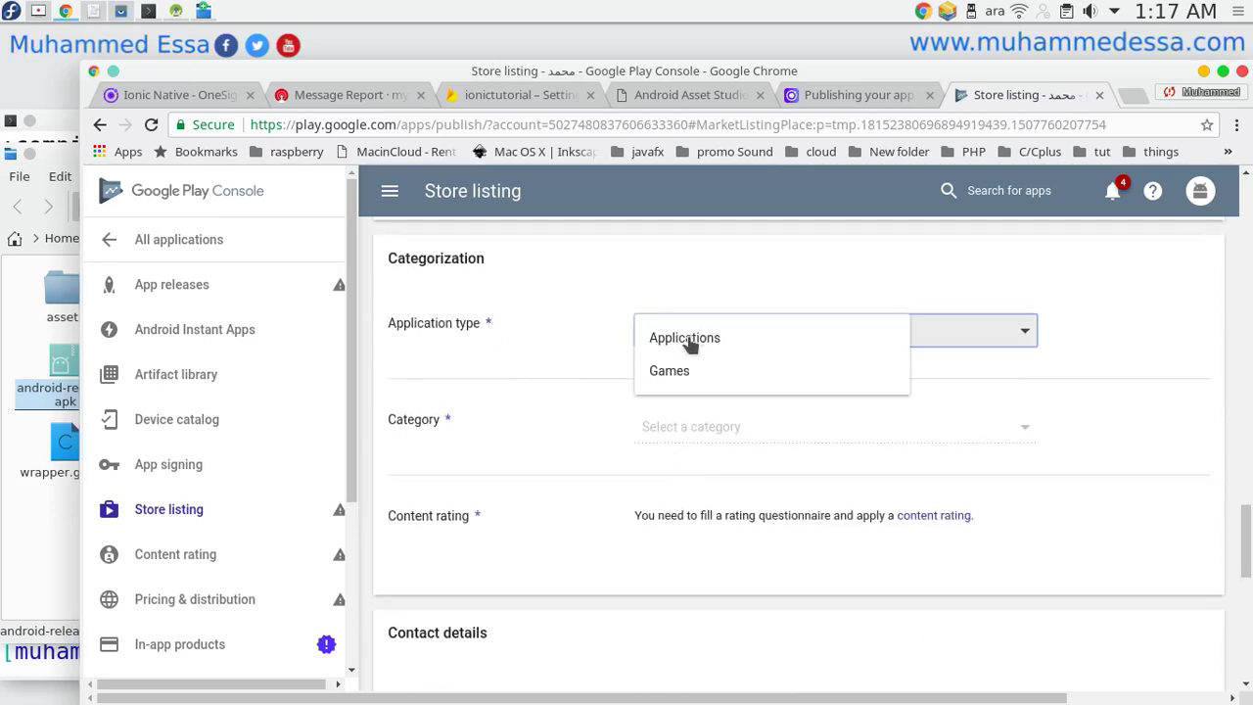
{"action": "left_click", "coordinate": [670, 336]}
{"action": "left_click", "coordinate": [691, 426]}
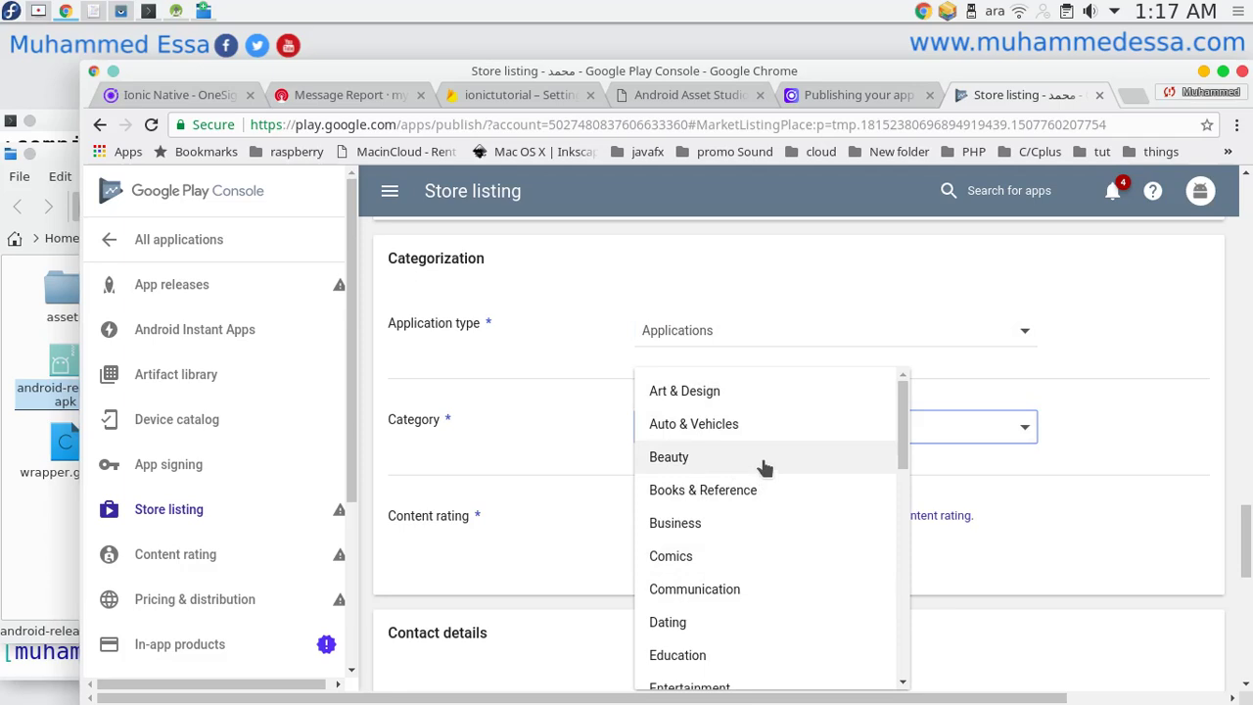
{"action": "scroll", "coordinate": [741, 475], "scroll_direction": "down", "scroll_amount": 3}
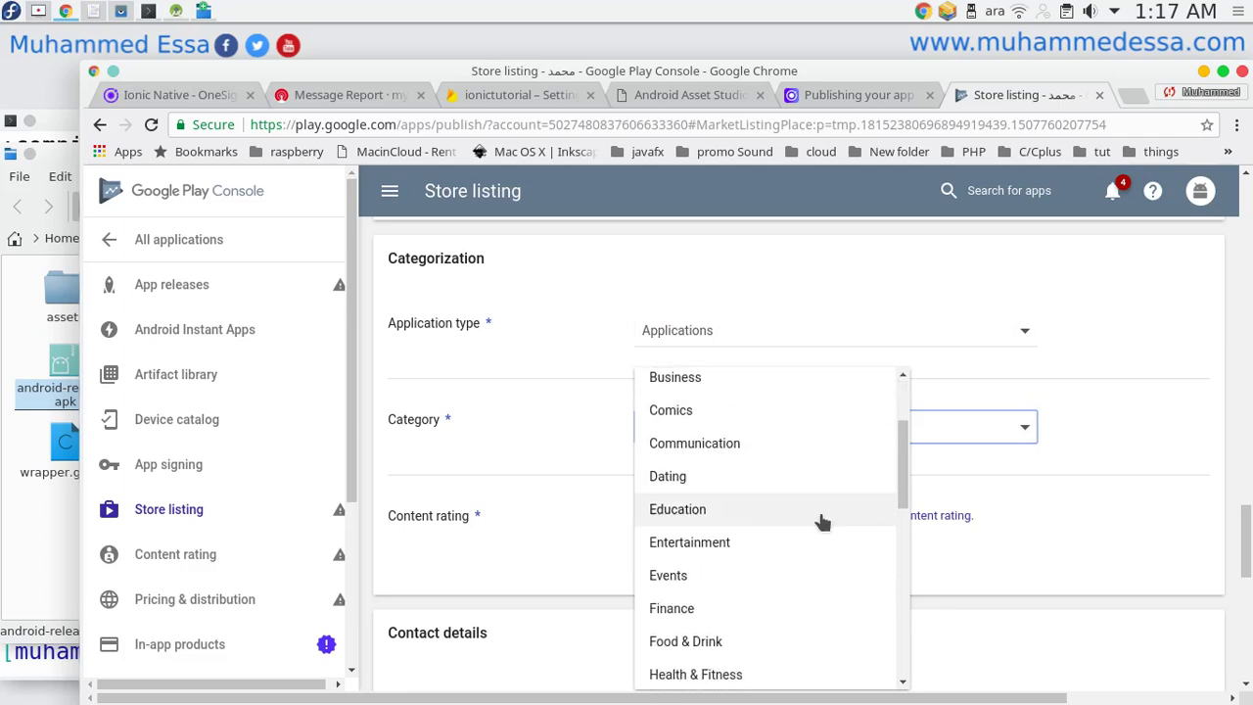
{"action": "left_click", "coordinate": [762, 509]}
Leave the Website field unchanged and head to App releases in the sidebar.
{"action": "scroll", "coordinate": [534, 426], "scroll_direction": "down", "scroll_amount": 2}
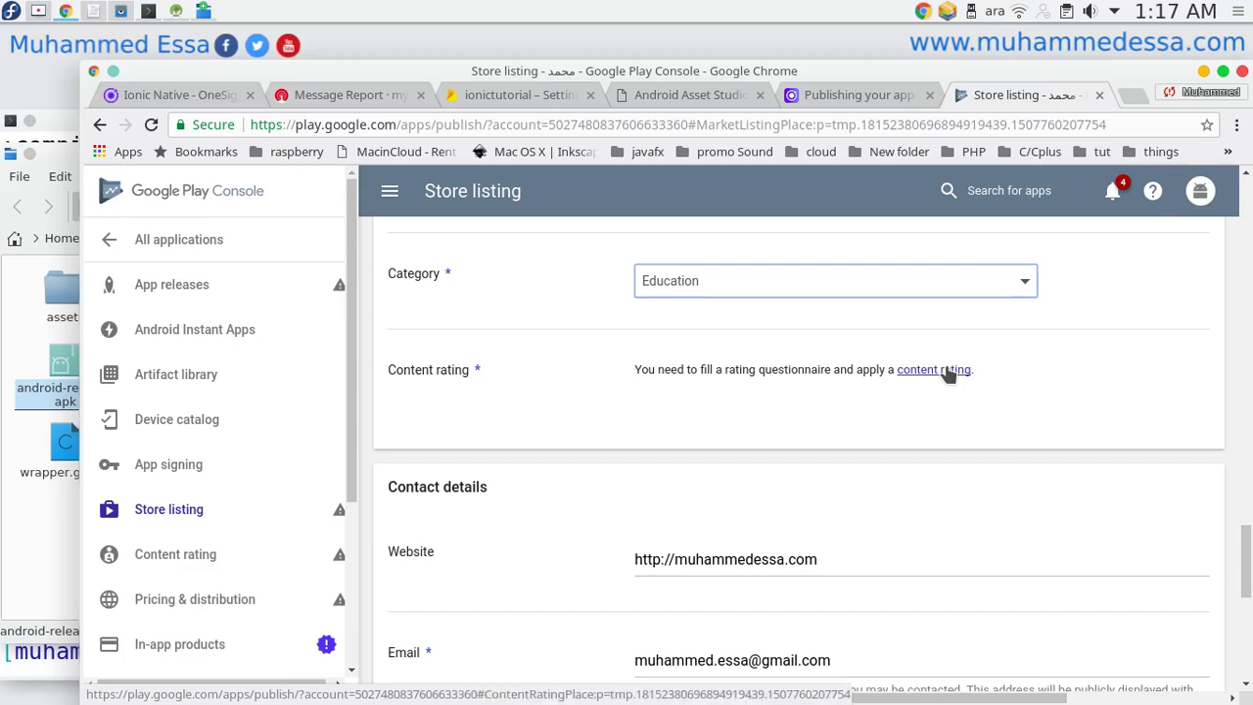
{"action": "scroll", "coordinate": [627, 426], "scroll_direction": "down", "scroll_amount": 3}
{"action": "scroll", "coordinate": [634, 509], "scroll_direction": "down", "scroll_amount": 2}
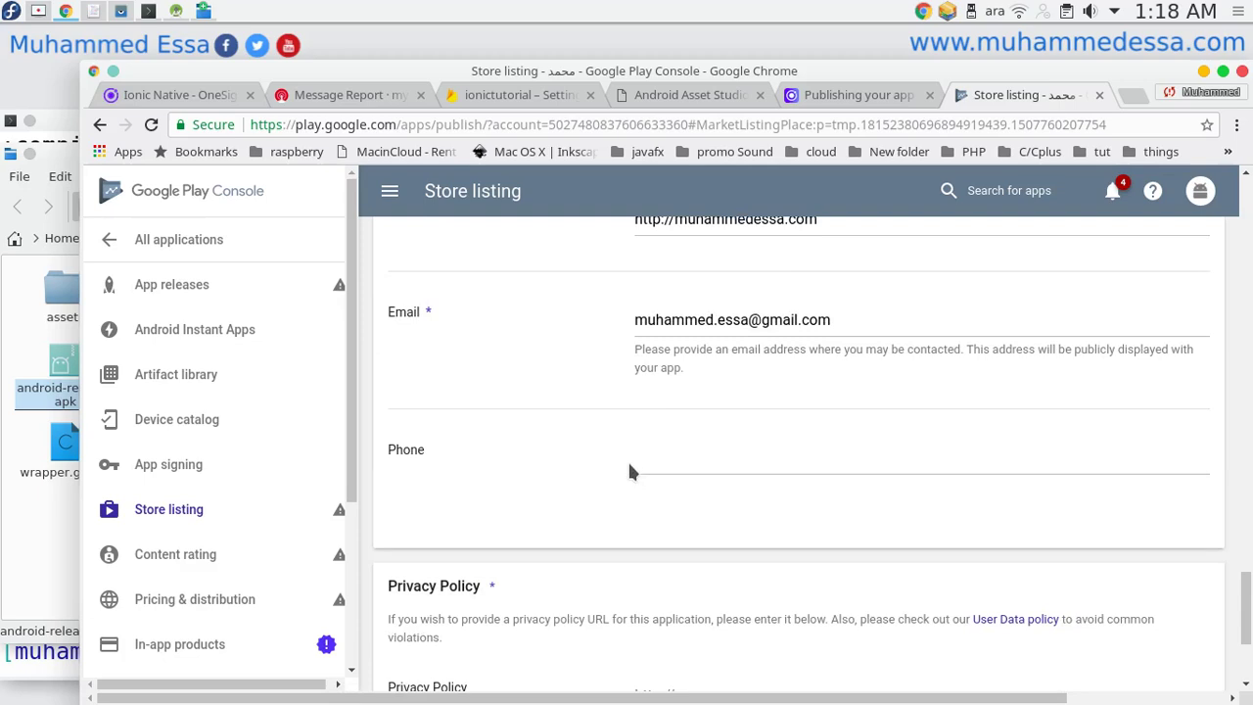
{"action": "scroll", "coordinate": [629, 472], "scroll_direction": "up", "scroll_amount": 1}
{"action": "double_click", "coordinate": [720, 317]}
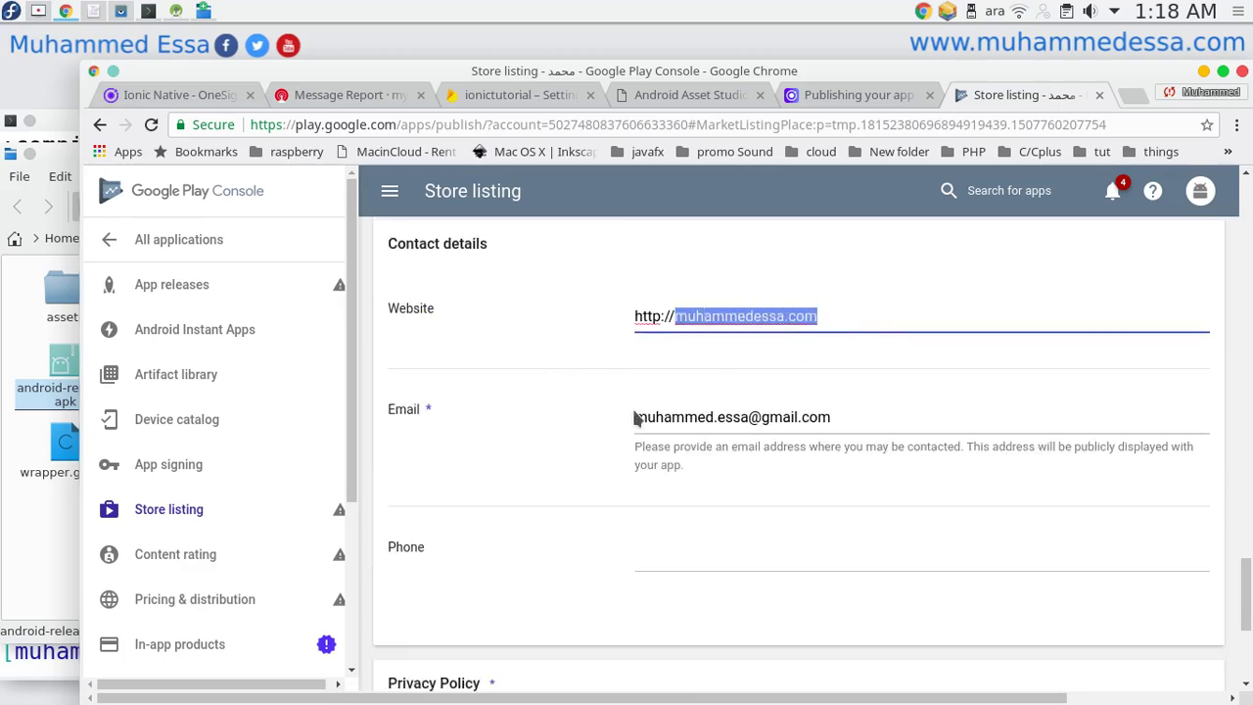
{"action": "left_click", "coordinate": [858, 410]}
{"action": "scroll", "coordinate": [498, 467], "scroll_direction": "down", "scroll_amount": 3}
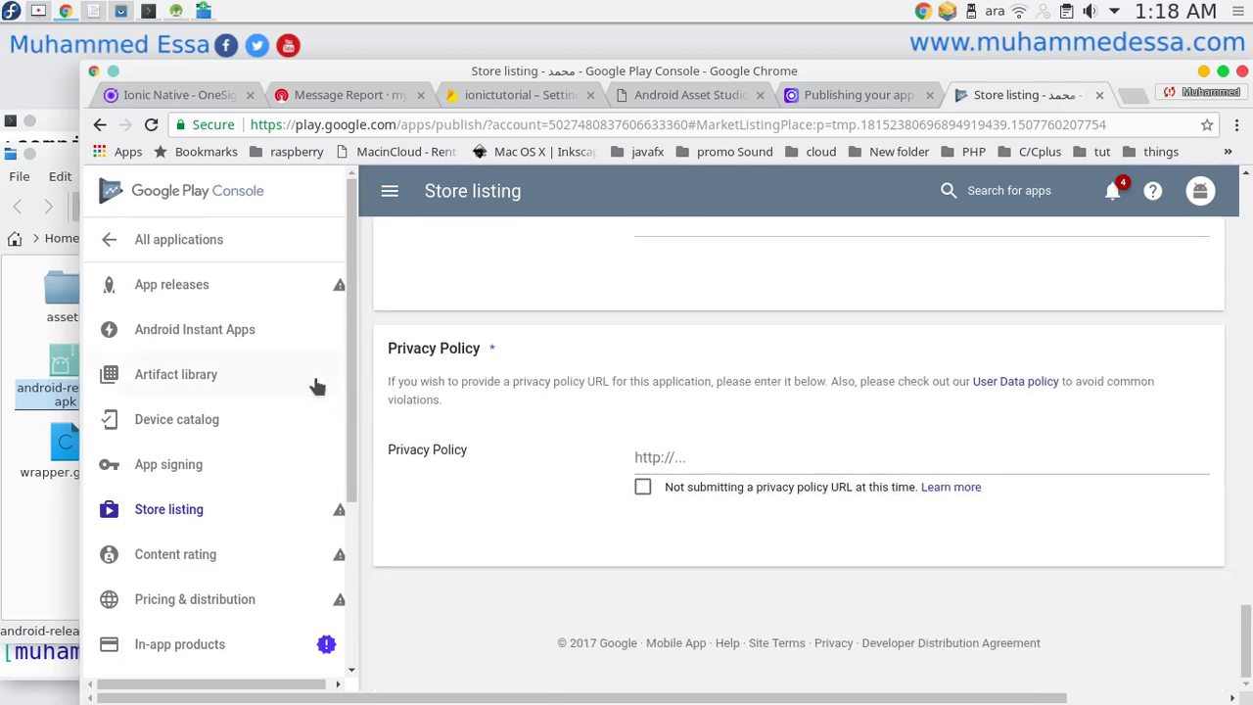
{"action": "left_click", "coordinate": [265, 283]}
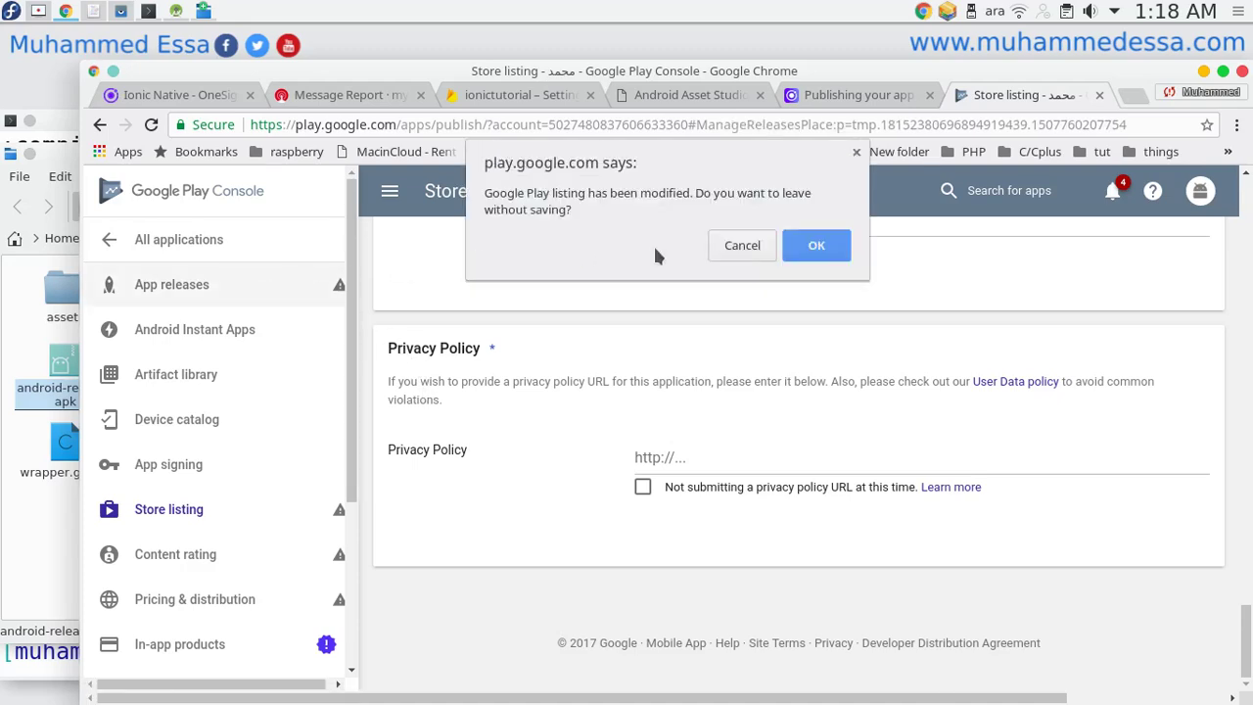
Discard the unsaved listing changes and open the production track via Manage Production.
{"action": "left_click", "coordinate": [810, 244]}
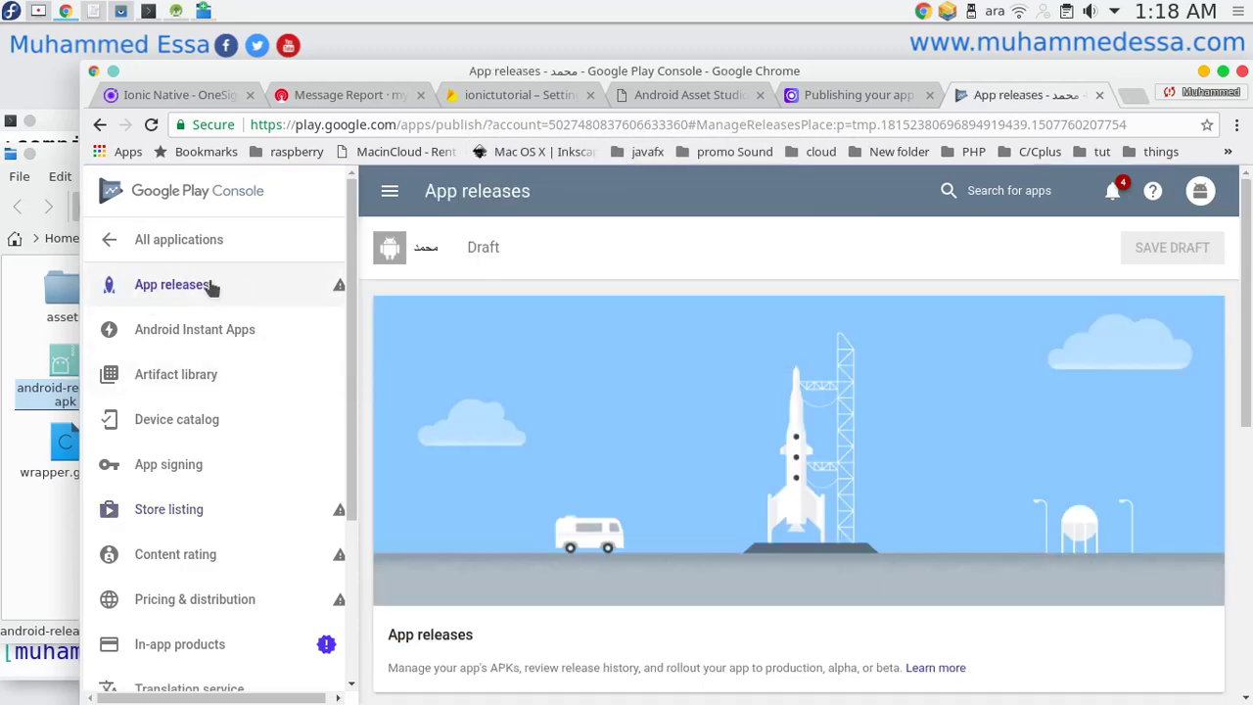
{"action": "mouse_move", "coordinate": [339, 289]}
{"action": "scroll", "coordinate": [710, 466], "scroll_direction": "down", "scroll_amount": 3}
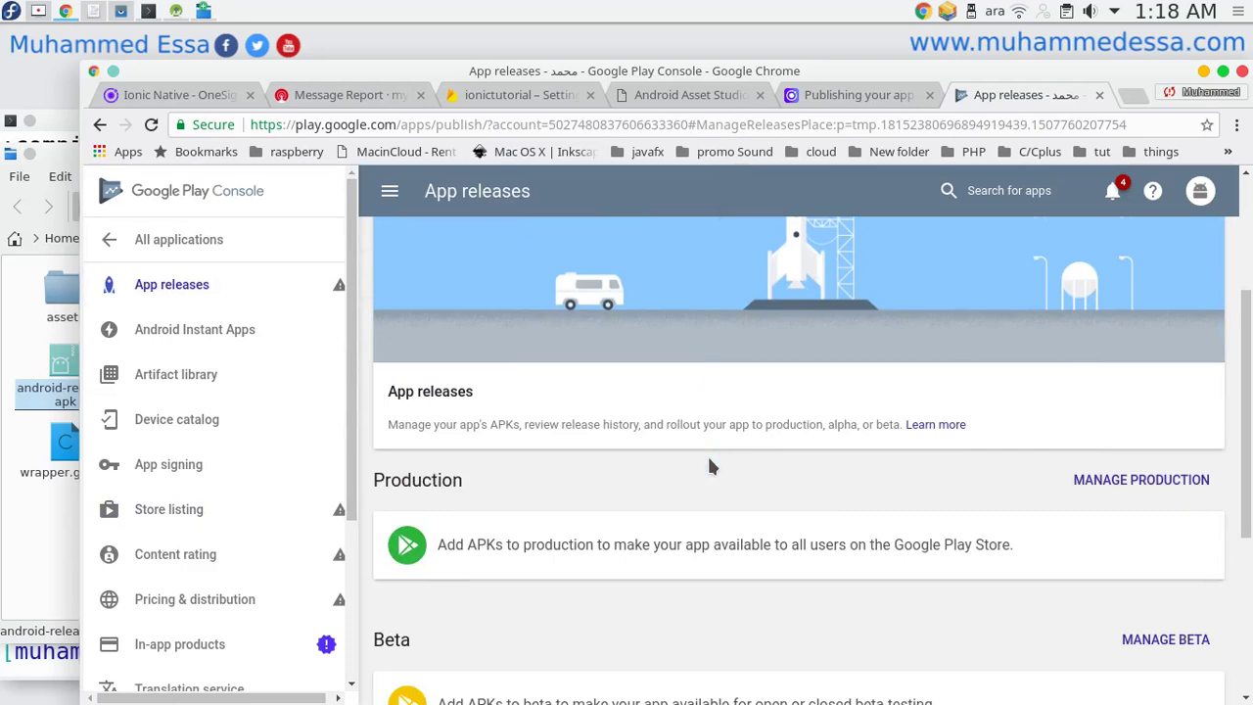
{"action": "scroll", "coordinate": [707, 453], "scroll_direction": "up", "scroll_amount": 3}
{"action": "scroll", "coordinate": [762, 388], "scroll_direction": "down", "scroll_amount": 3}
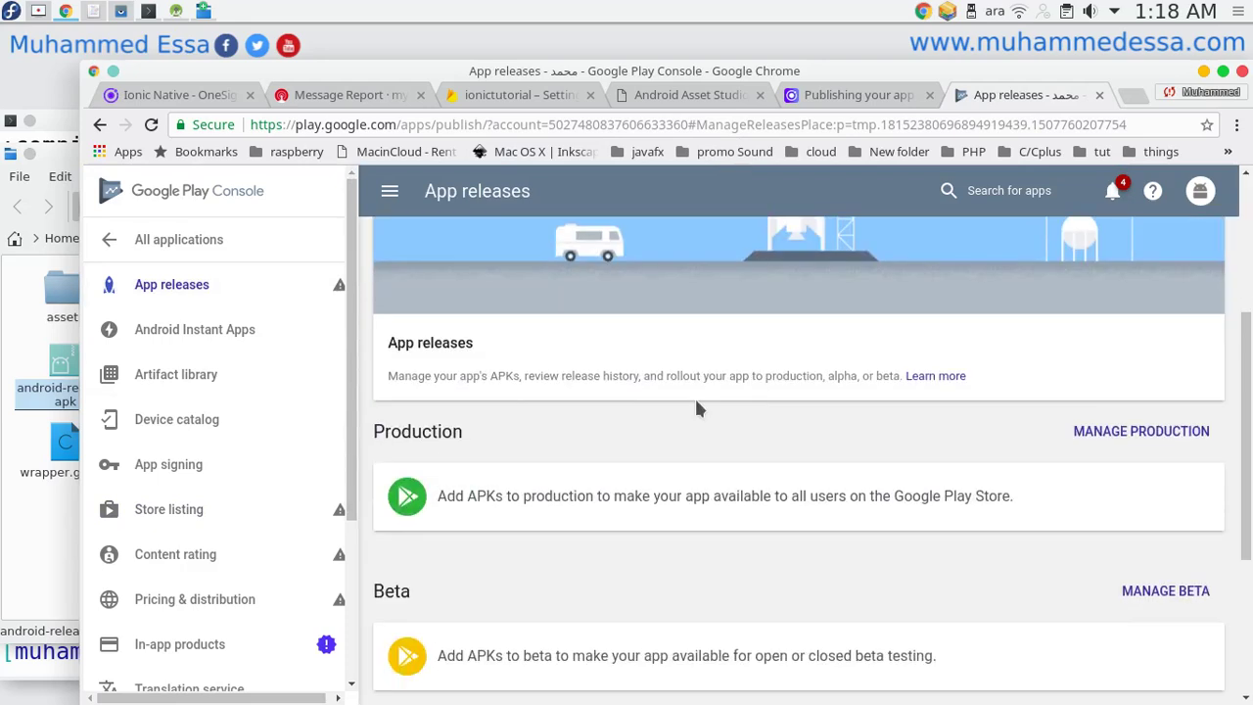
{"action": "scroll", "coordinate": [893, 434], "scroll_direction": "down", "scroll_amount": 2}
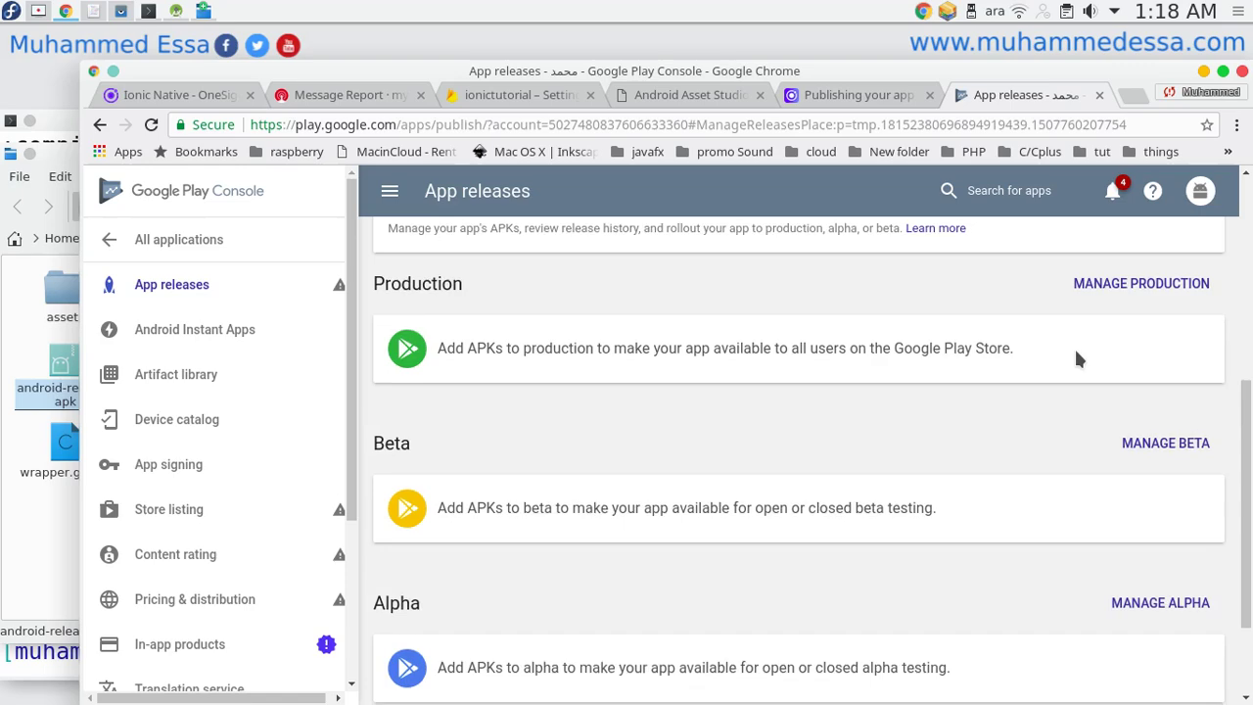
{"action": "scroll", "coordinate": [1077, 352], "scroll_direction": "down", "scroll_amount": 2}
{"action": "scroll", "coordinate": [1005, 385], "scroll_direction": "up", "scroll_amount": 3}
{"action": "left_click", "coordinate": [1193, 390]}
{"action": "scroll", "coordinate": [791, 416], "scroll_direction": "down", "scroll_amount": 3}
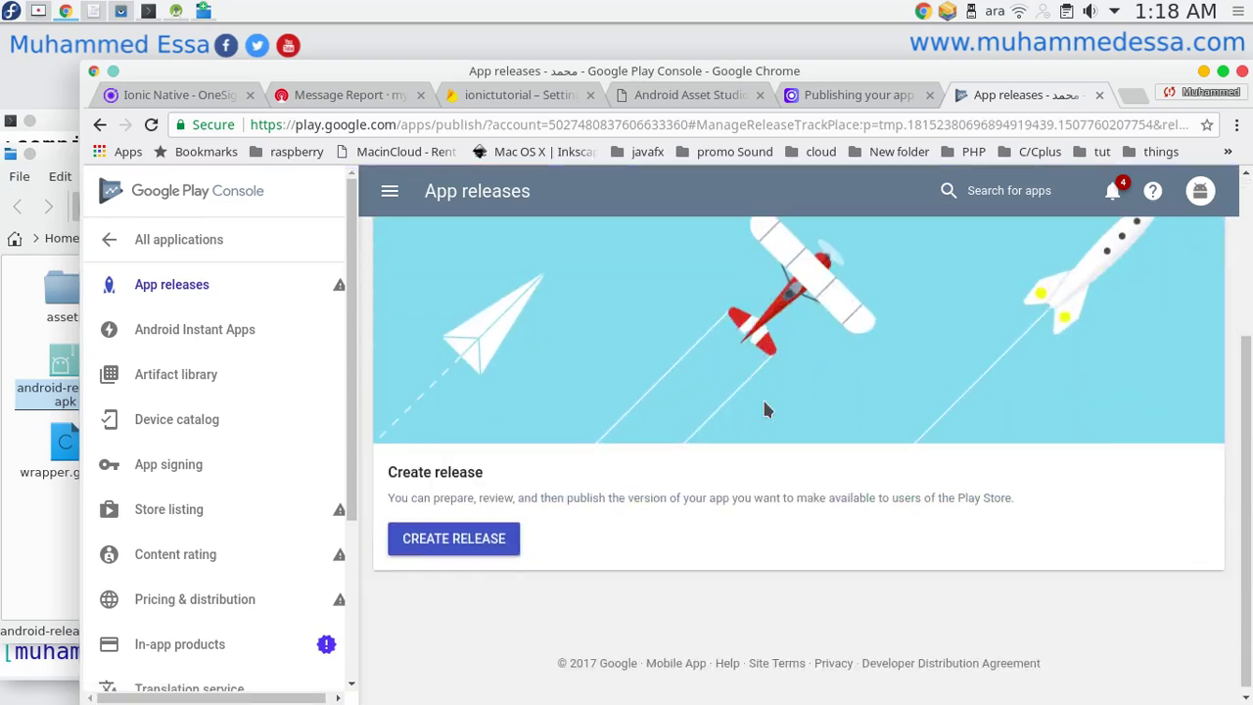
Start a new production release, enroll in Google Play App Signing, and reach the APKs section.
{"action": "left_click", "coordinate": [438, 538]}
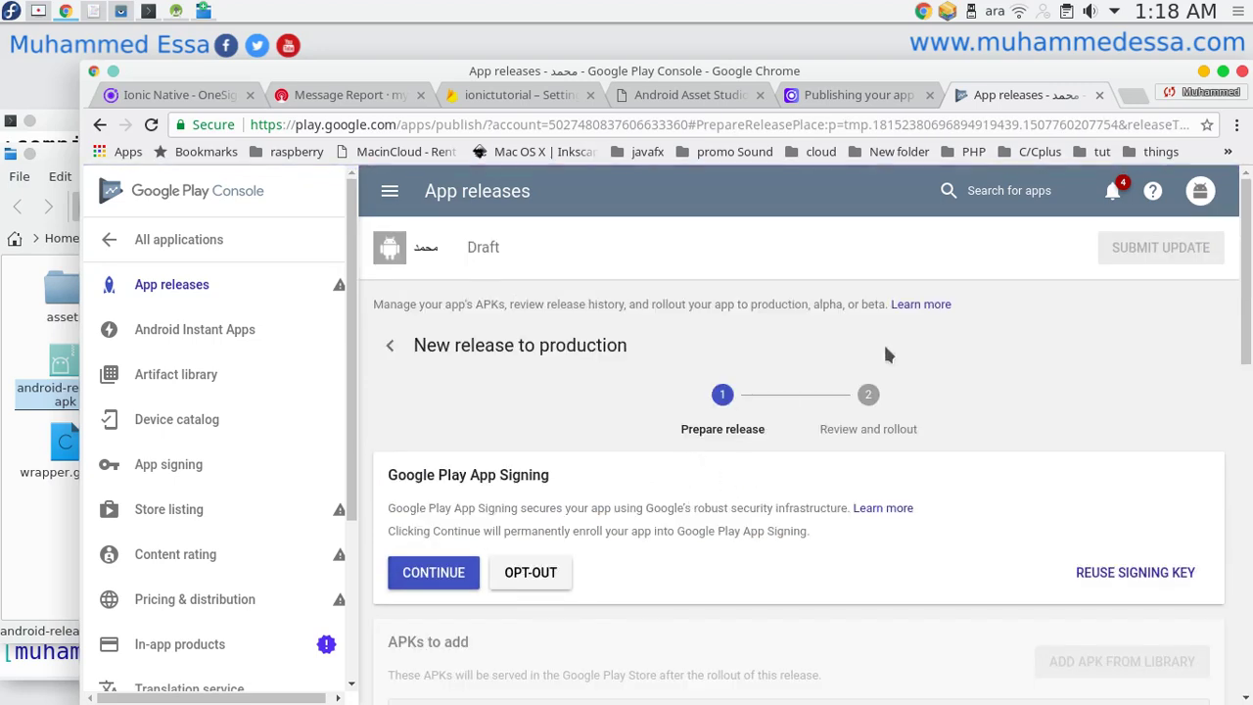
{"action": "scroll", "coordinate": [875, 529], "scroll_direction": "down", "scroll_amount": 3}
{"action": "scroll", "coordinate": [875, 529], "scroll_direction": "up", "scroll_amount": 3}
{"action": "scroll", "coordinate": [876, 535], "scroll_direction": "down", "scroll_amount": 4}
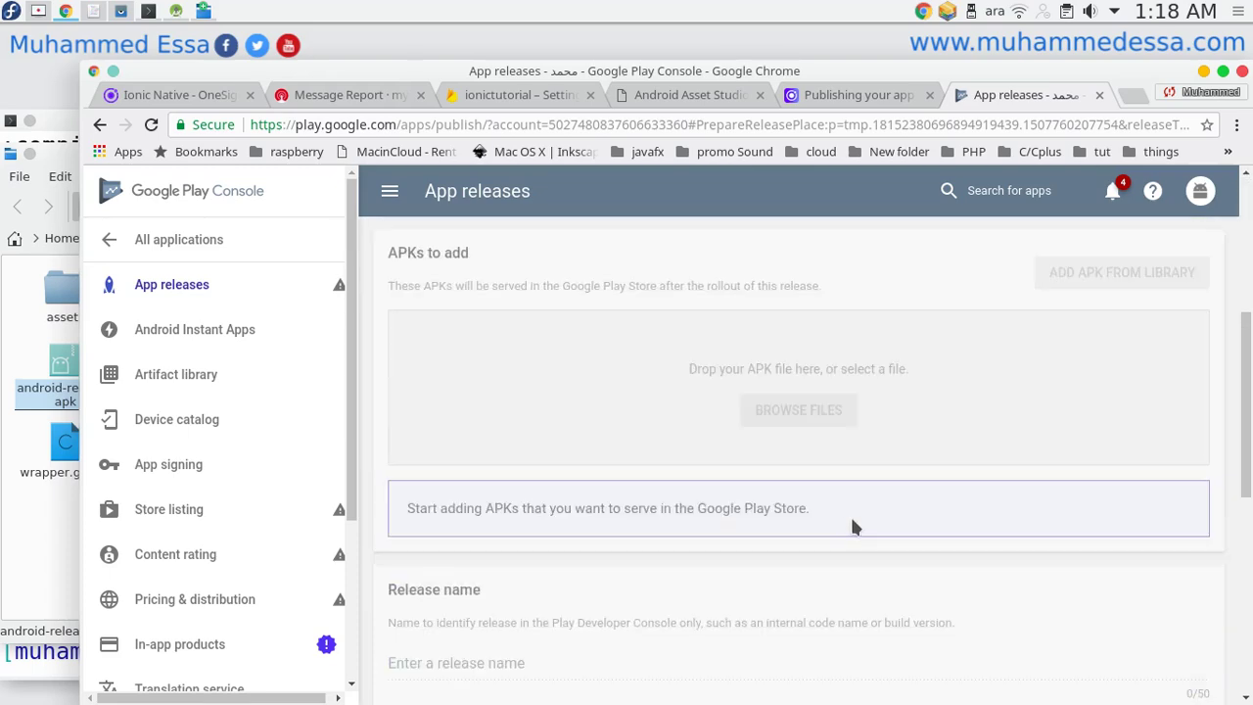
{"action": "scroll", "coordinate": [793, 456], "scroll_direction": "up", "scroll_amount": 1}
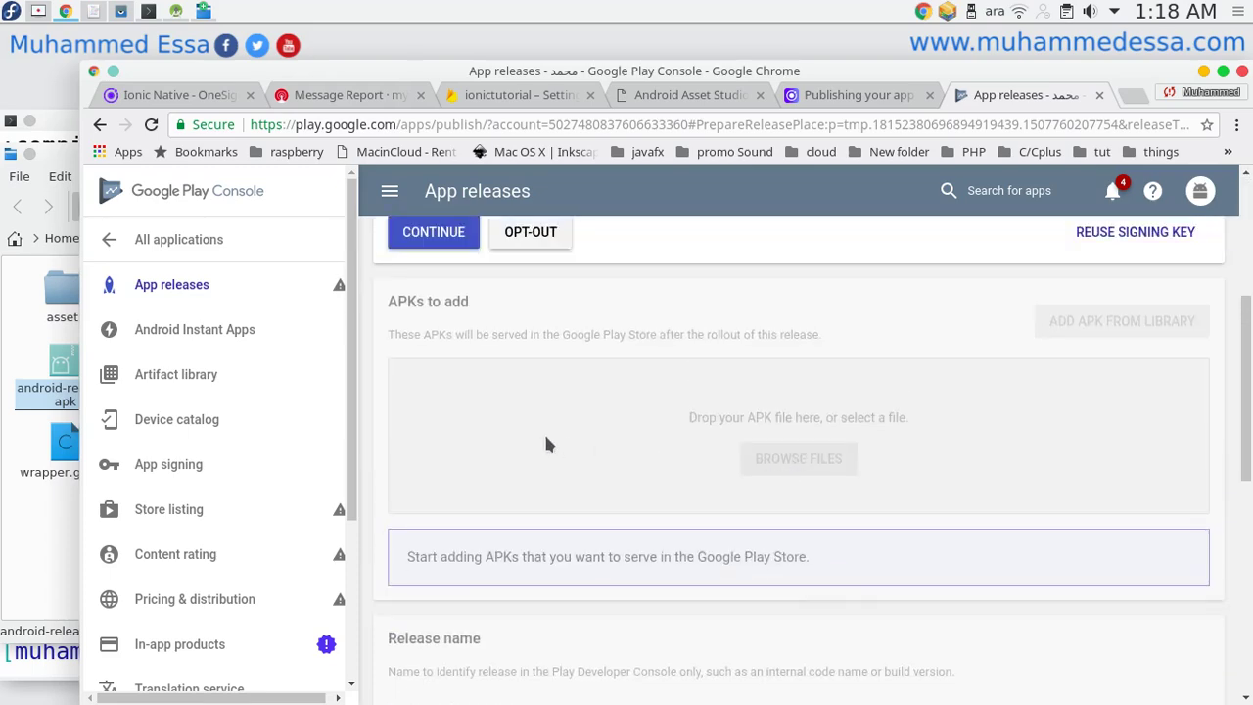
{"action": "scroll", "coordinate": [547, 433], "scroll_direction": "up", "scroll_amount": 2}
{"action": "left_click", "coordinate": [412, 330]}
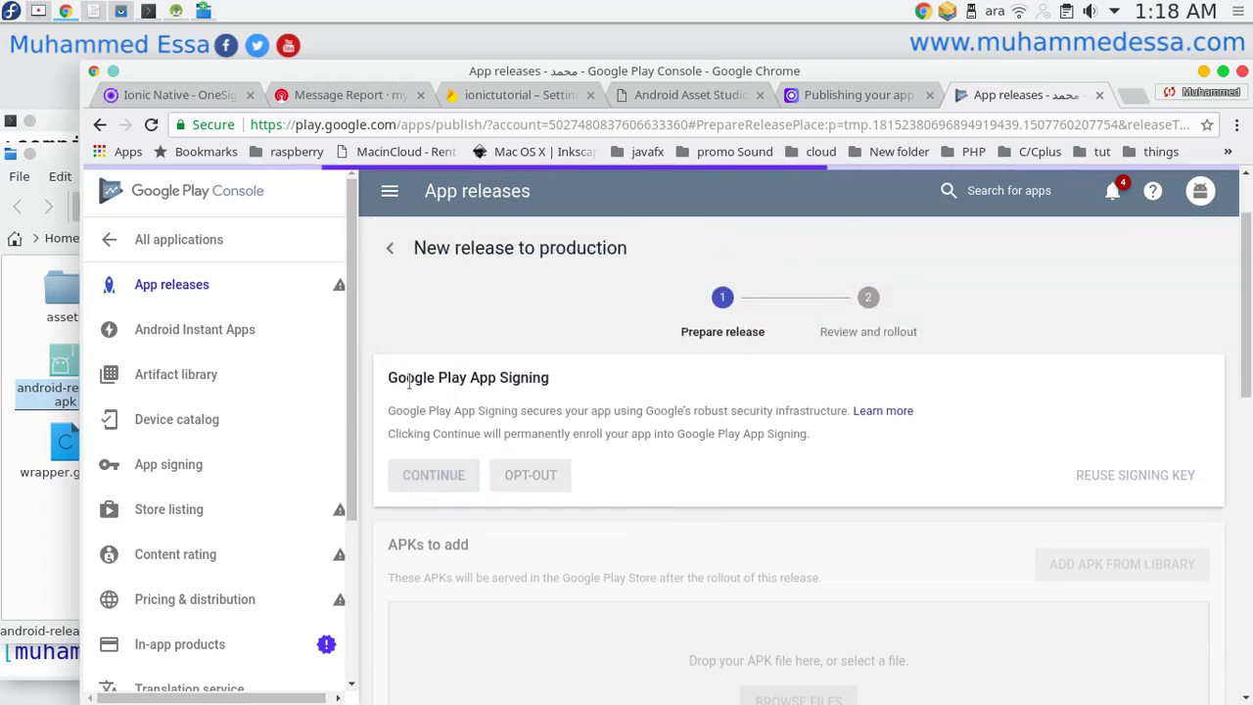
{"action": "scroll", "coordinate": [606, 397], "scroll_direction": "down", "scroll_amount": 3}
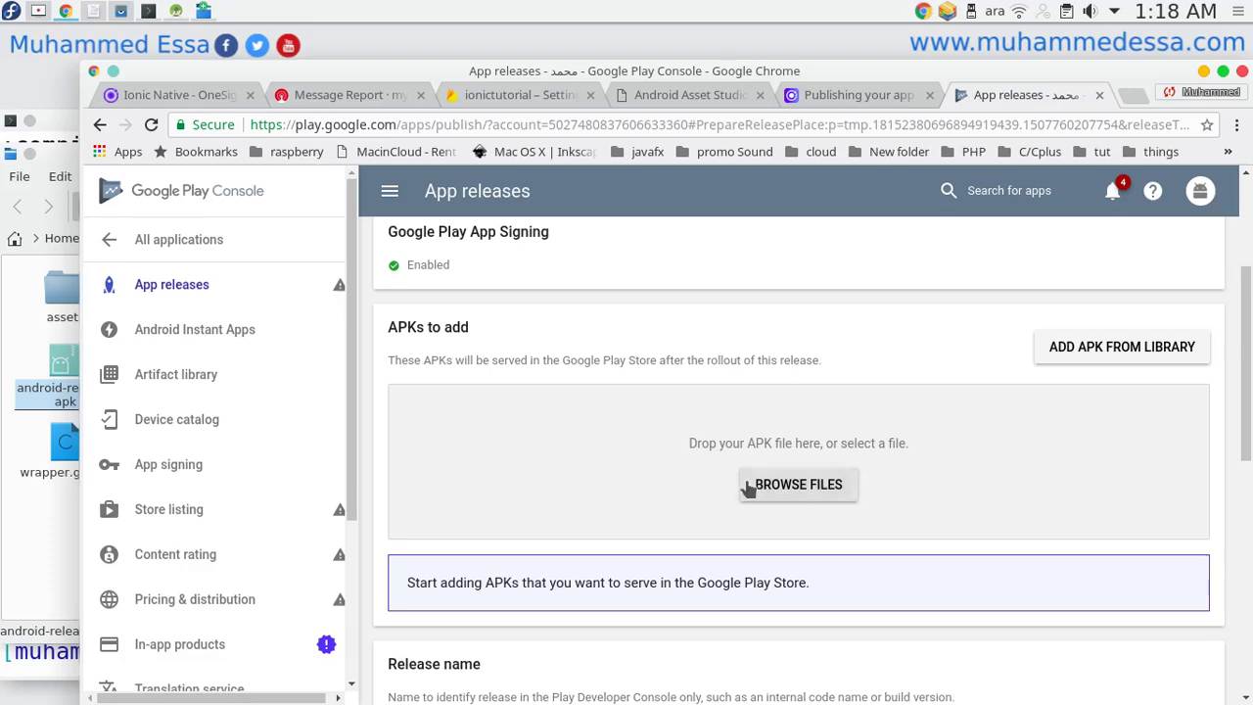
Drag android-release.apk from Dolphin into the APKs to add drop zone and follow the upload.
{"action": "left_click", "coordinate": [63, 419]}
{"action": "left_click_drag", "start_coordinate": [63, 419], "coordinate": [1174, 458]}
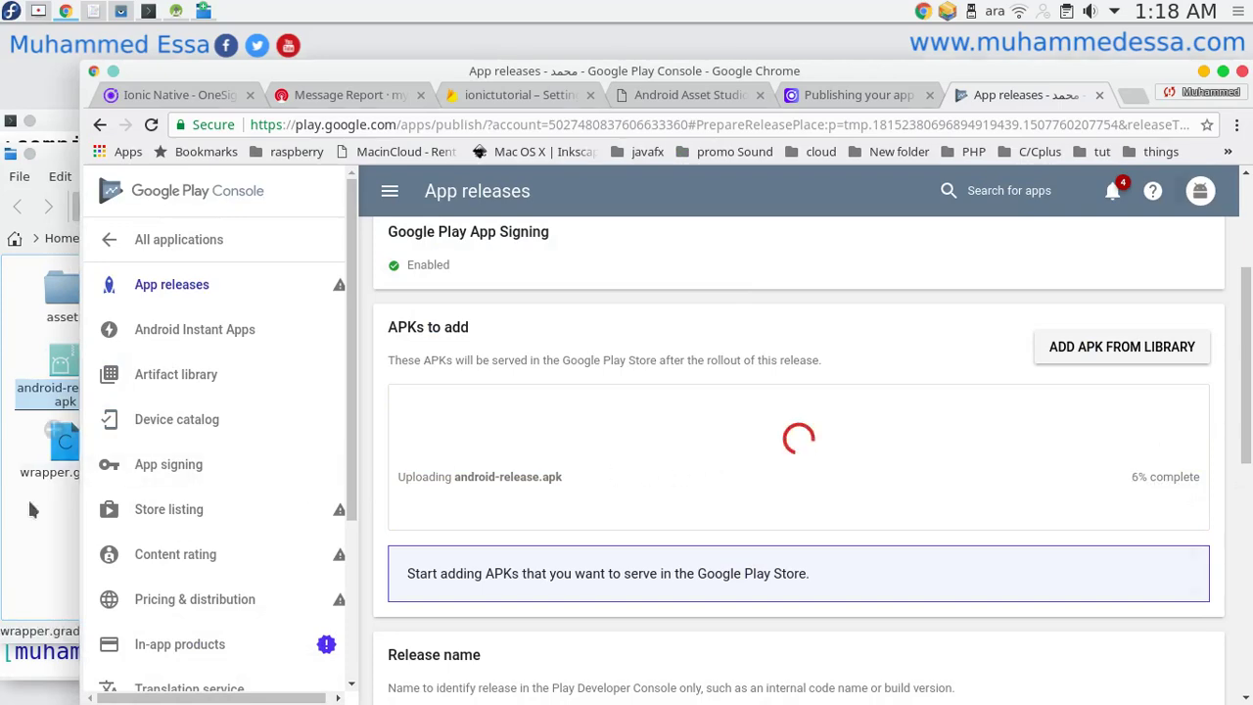
{"action": "left_click", "coordinate": [47, 431]}
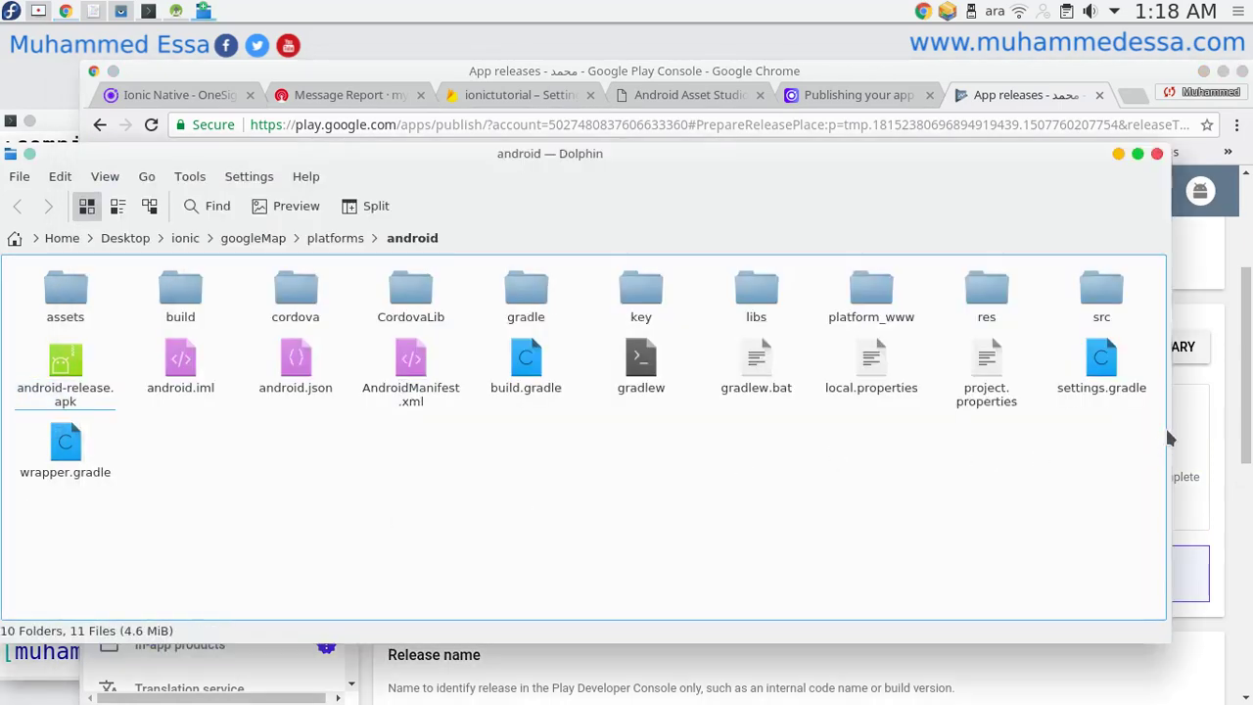
{"action": "left_click_drag", "start_coordinate": [1166, 448], "coordinate": [419, 440]}
{"action": "scroll", "coordinate": [321, 539], "scroll_direction": "down", "scroll_amount": 3}
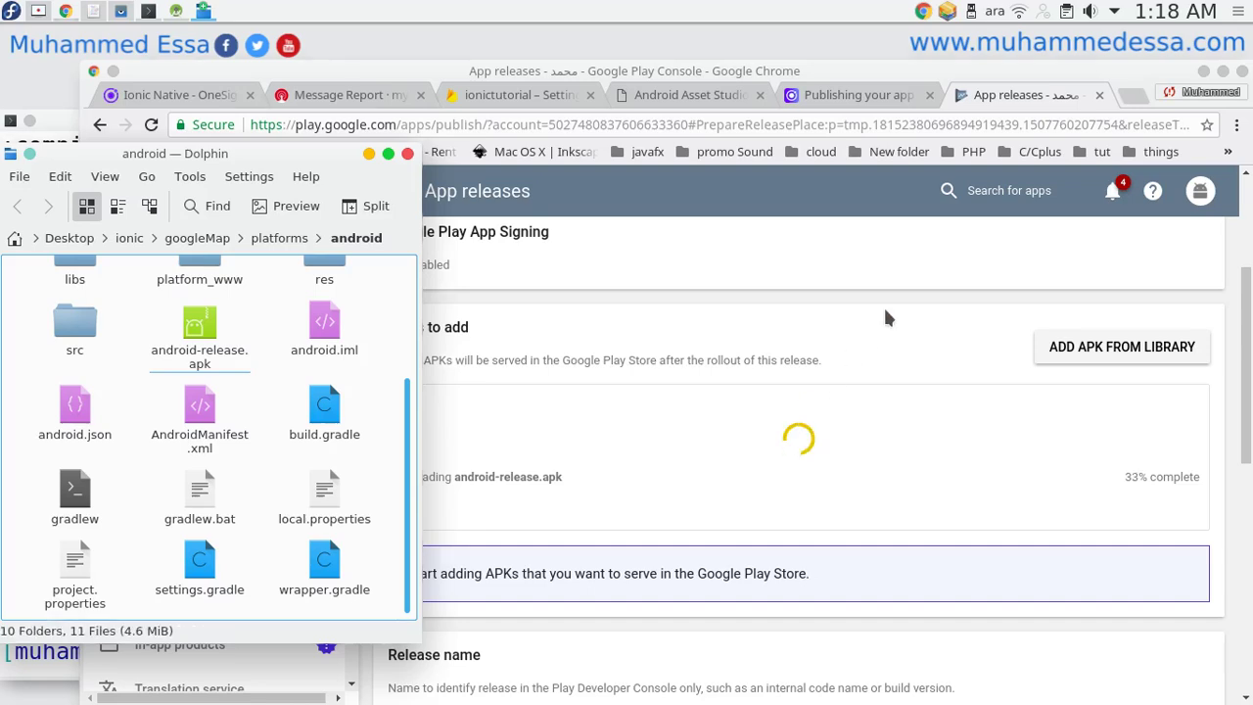
{"action": "left_click", "coordinate": [721, 425]}
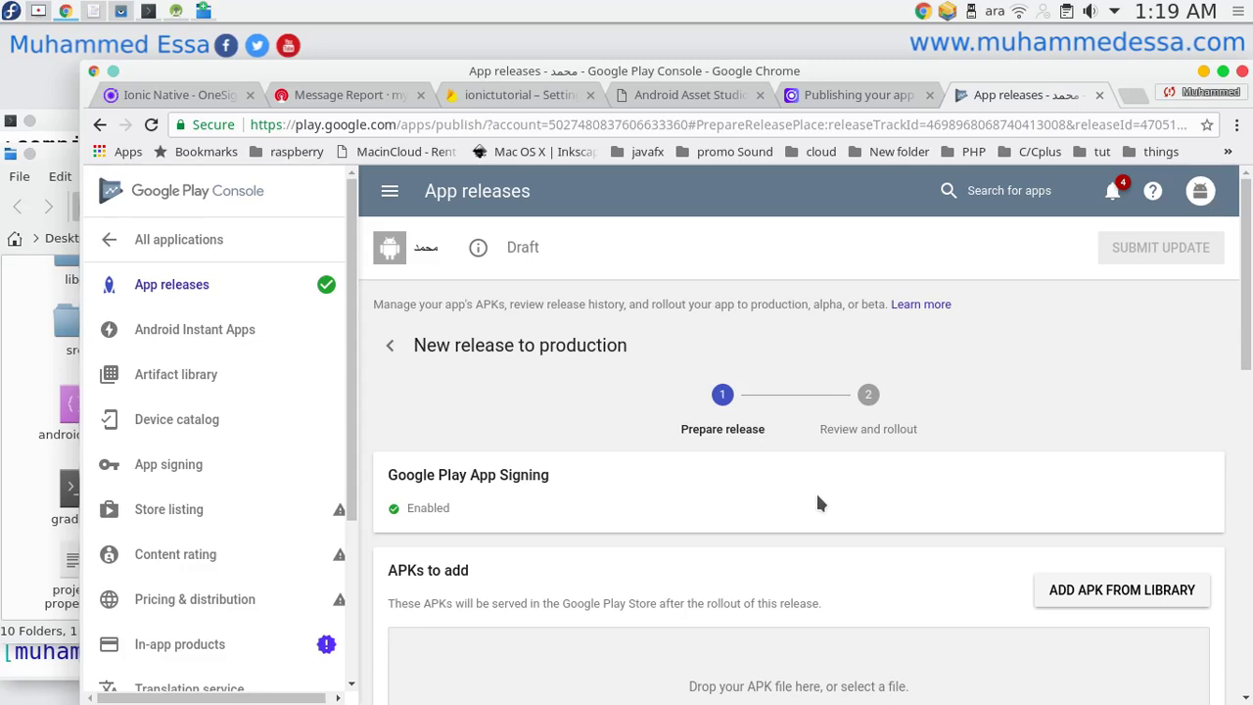
{"action": "scroll", "coordinate": [818, 498], "scroll_direction": "down", "scroll_amount": 5}
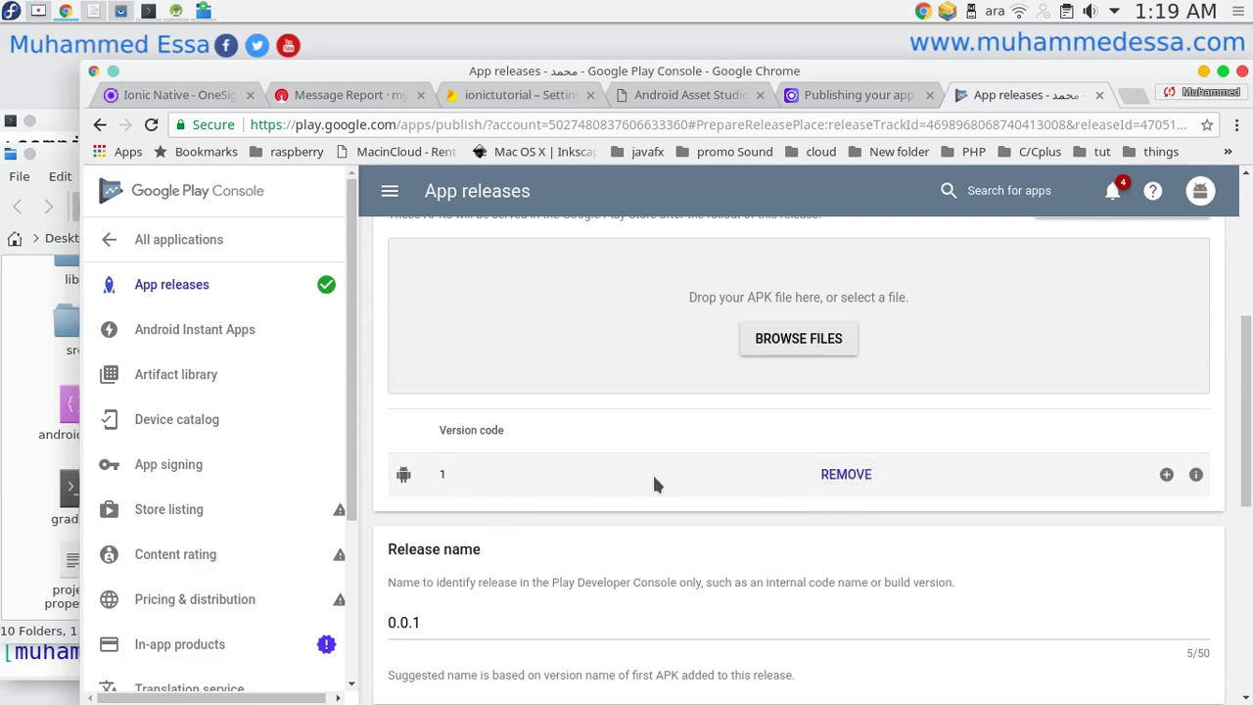
{"action": "scroll", "coordinate": [621, 538], "scroll_direction": "down", "scroll_amount": 2}
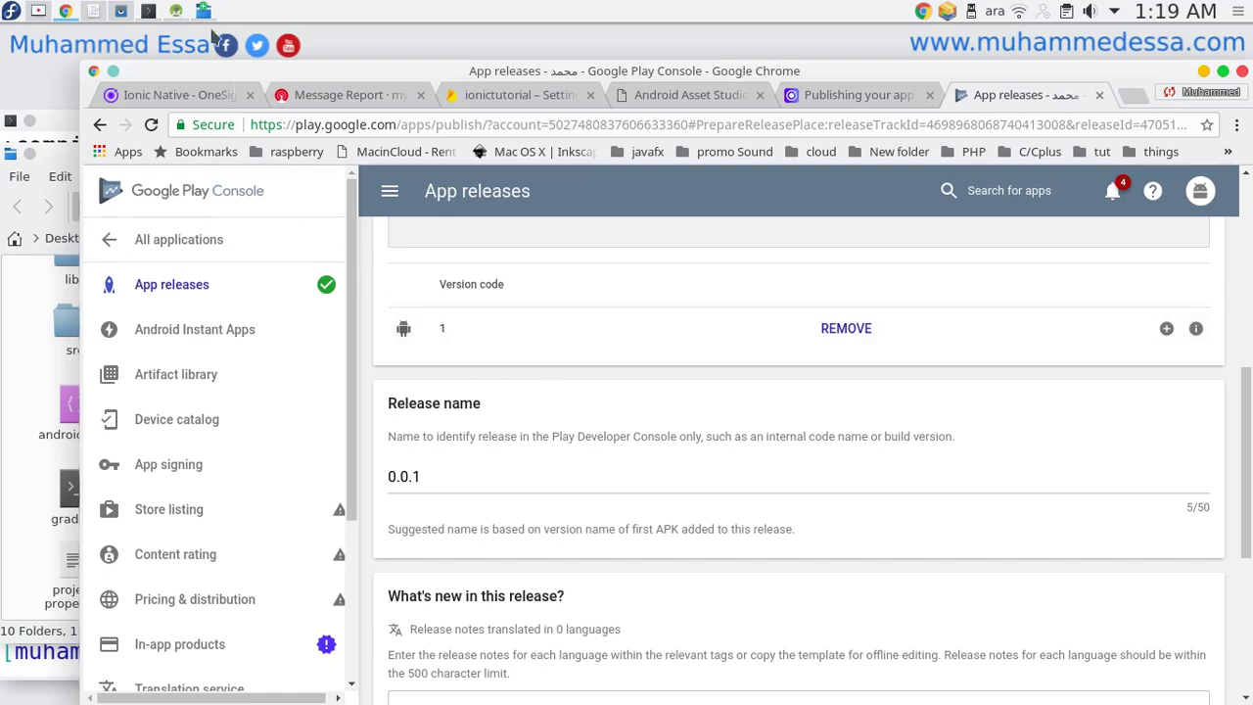
{"action": "left_click", "coordinate": [180, 10]}
{"action": "left_click", "coordinate": [180, 11]}
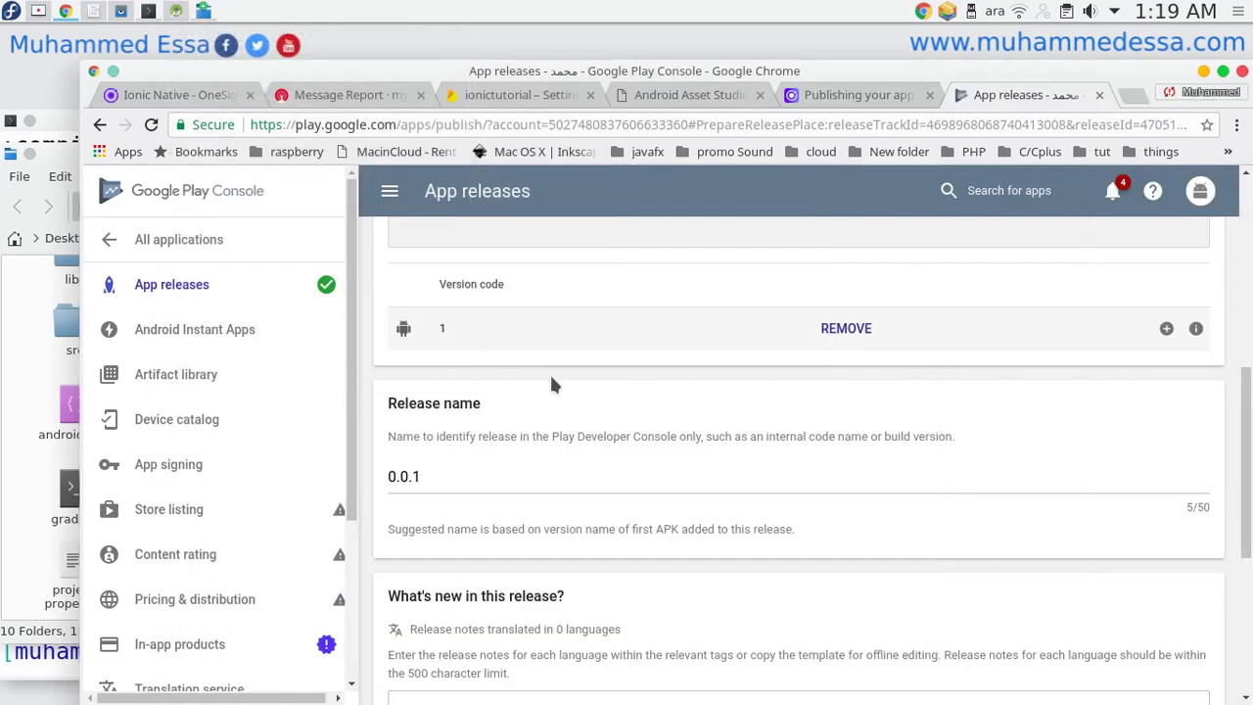
{"action": "key", "text": "ctrl+shift+Tab"}
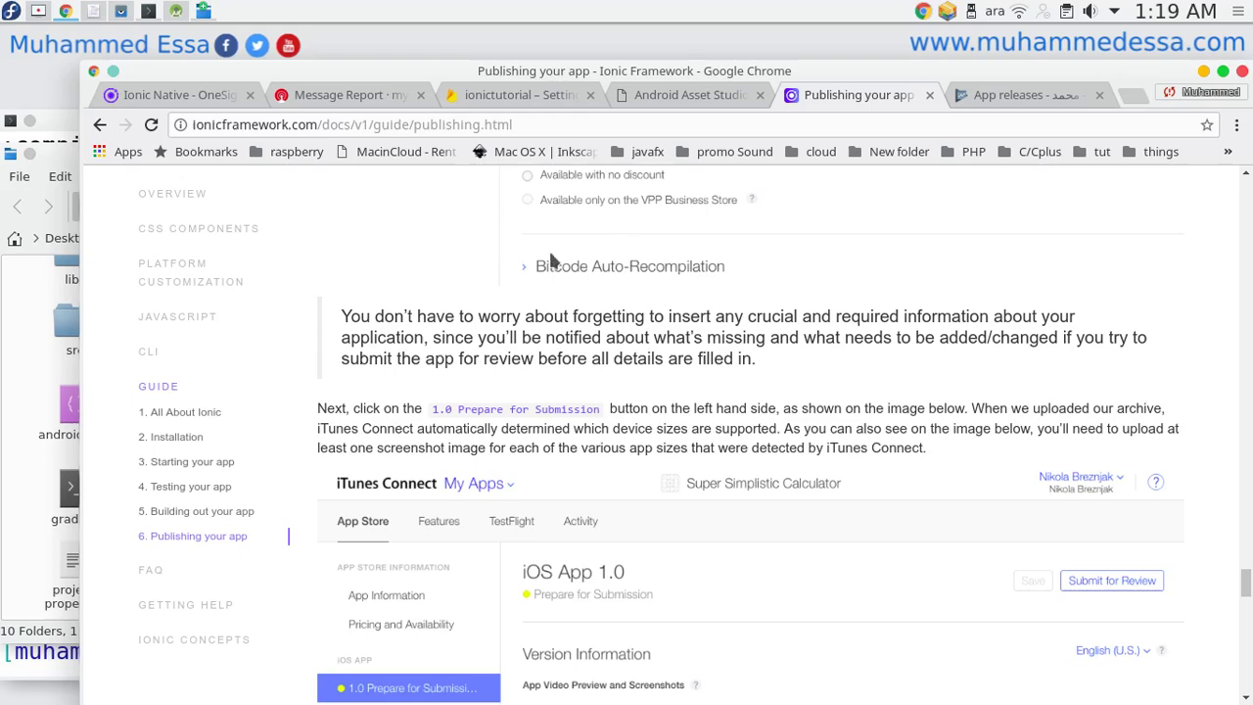
{"action": "left_click", "coordinate": [1028, 95]}
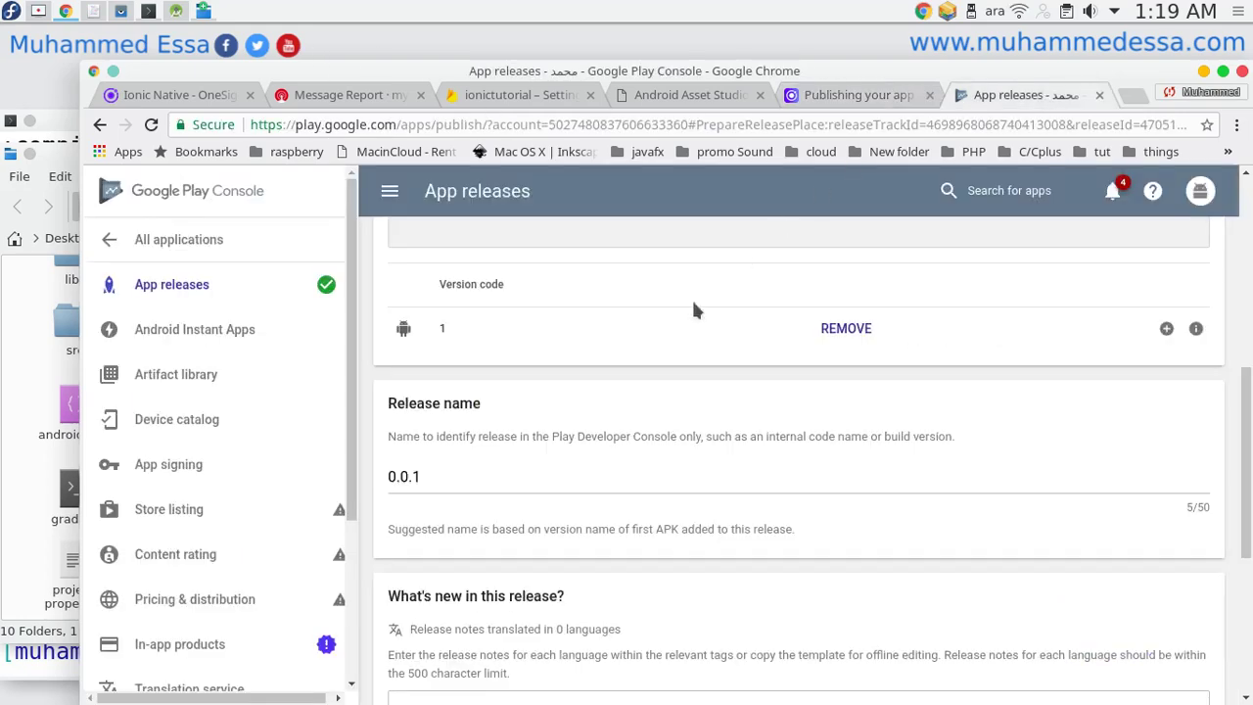
{"action": "scroll", "coordinate": [575, 431], "scroll_direction": "down", "scroll_amount": 2}
{"action": "left_click_drag", "start_coordinate": [577, 377], "coordinate": [349, 377]}
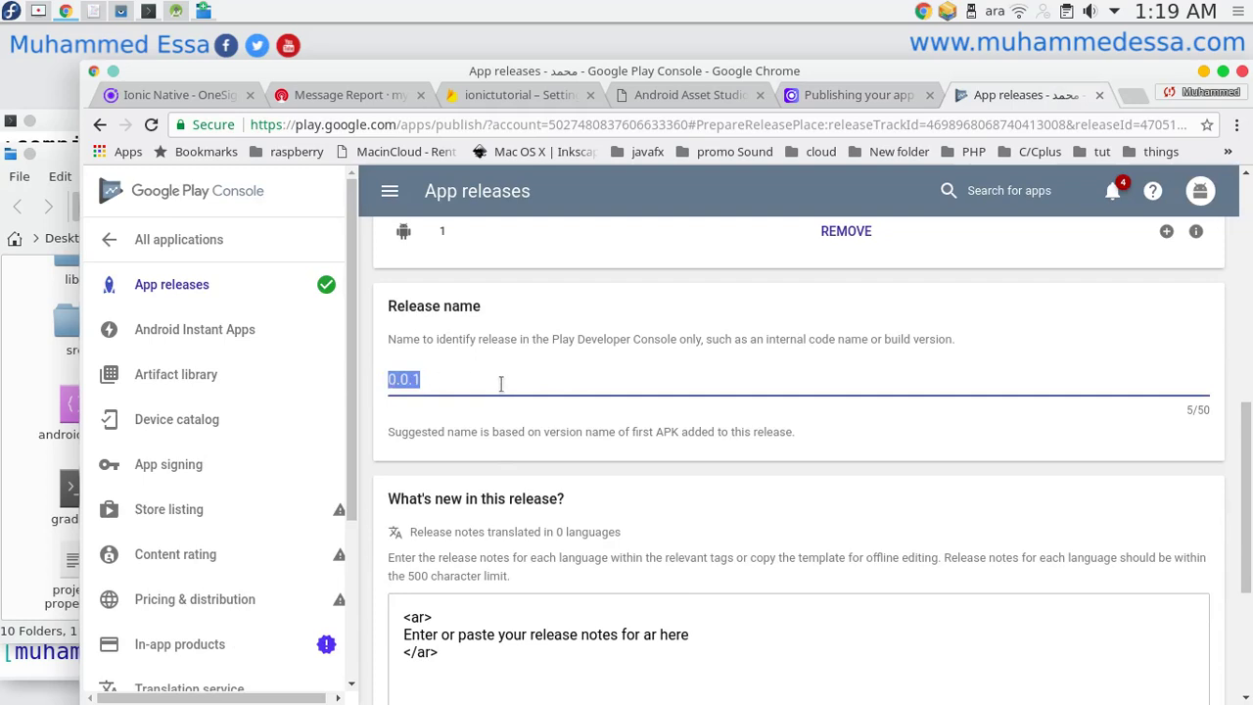
{"action": "scroll", "coordinate": [498, 383], "scroll_direction": "down", "scroll_amount": 5}
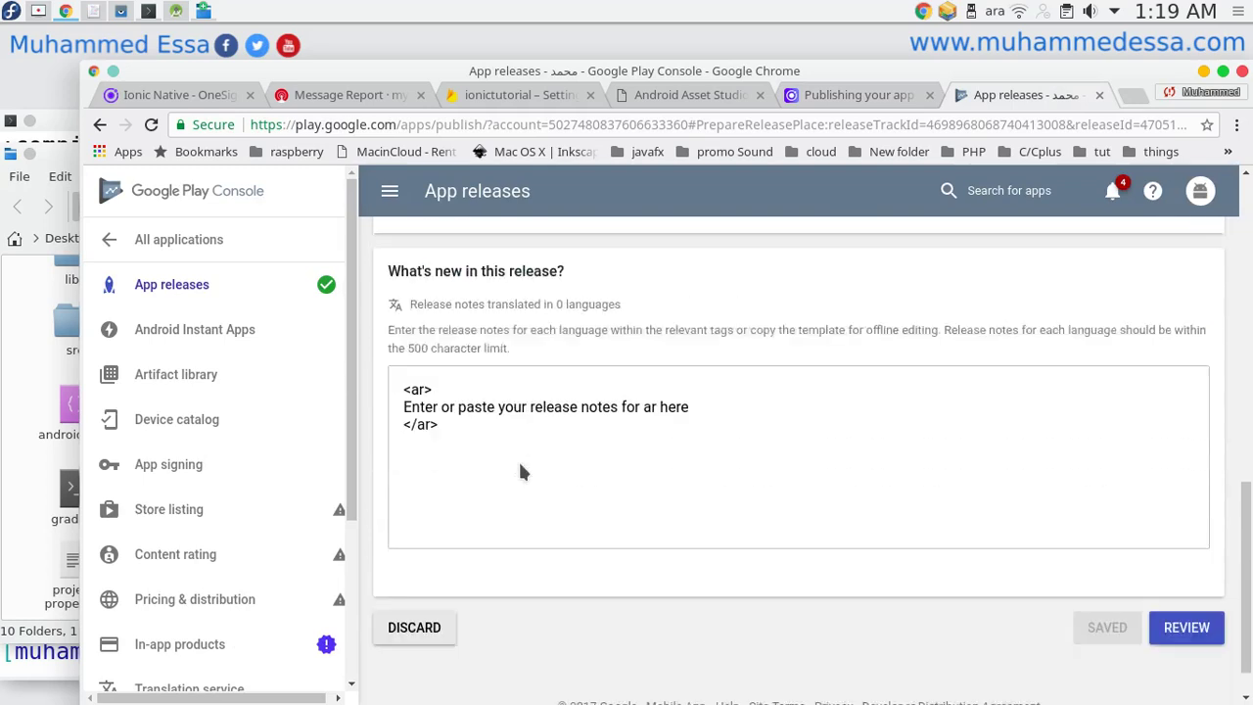
{"action": "left_click_drag", "start_coordinate": [440, 391], "coordinate": [413, 271]}
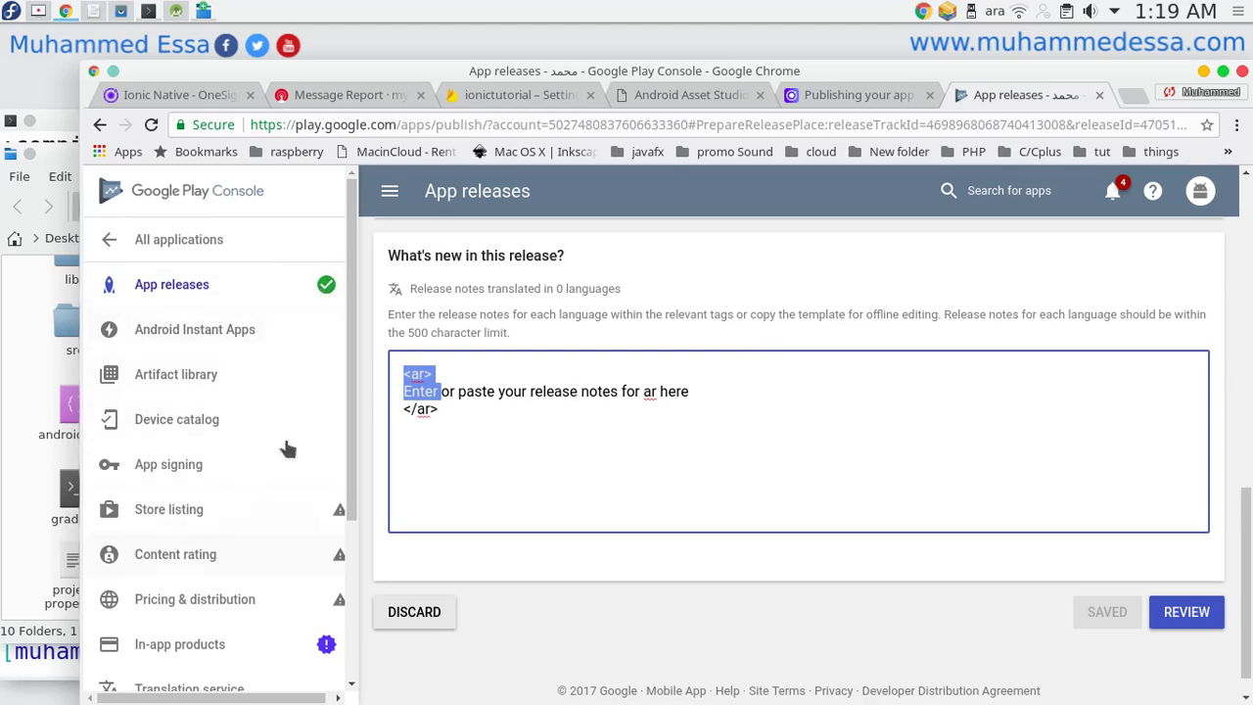
{"action": "scroll", "coordinate": [313, 405], "scroll_direction": "down", "scroll_amount": 2}
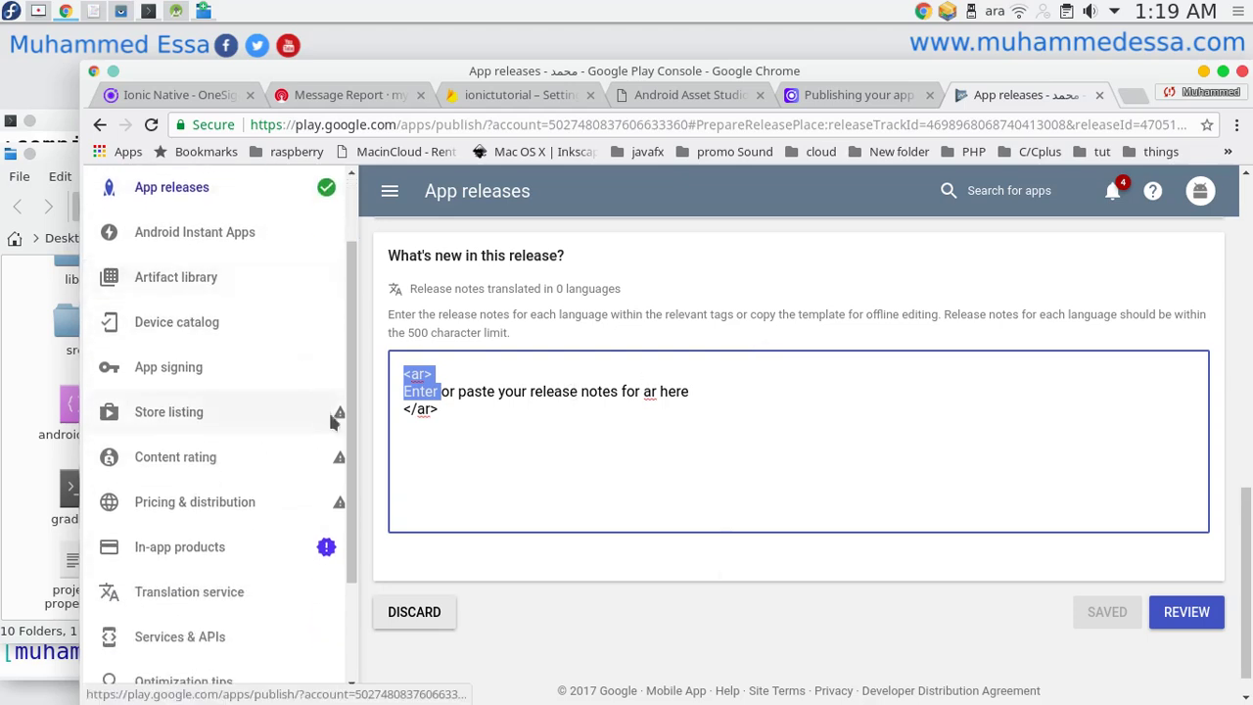
{"action": "mouse_move", "coordinate": [338, 416]}
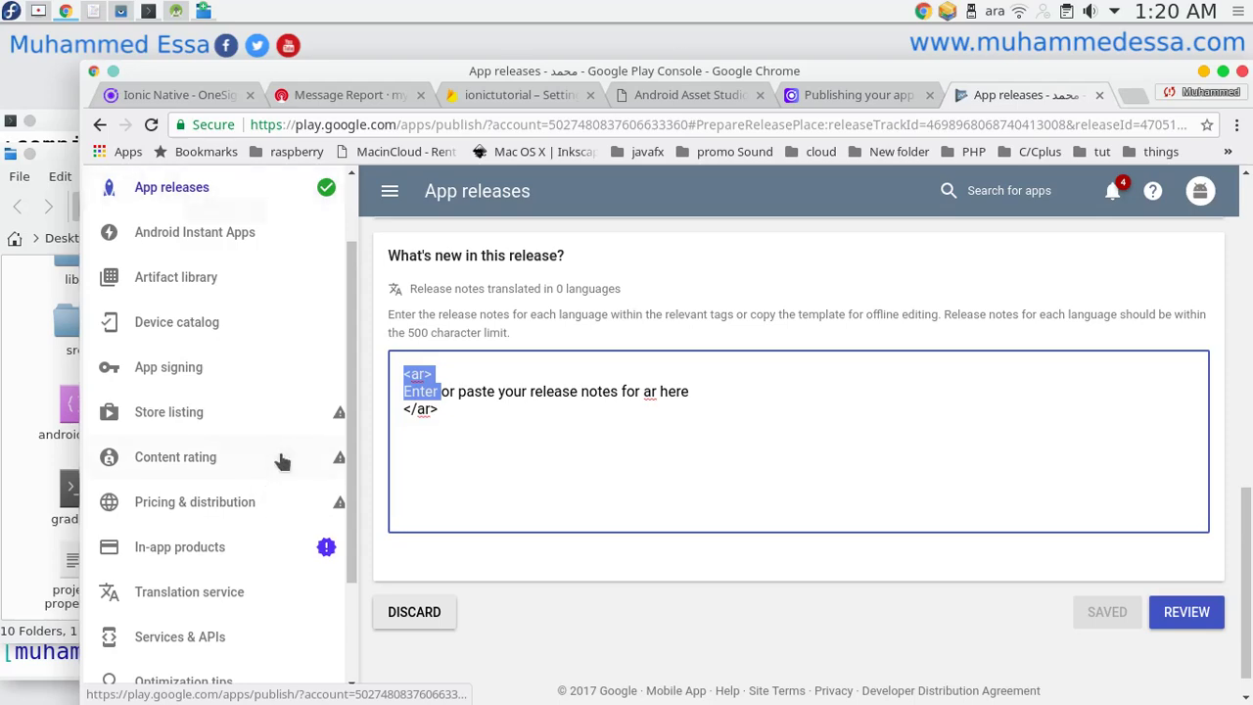
{"action": "scroll", "coordinate": [274, 470], "scroll_direction": "down", "scroll_amount": 3}
{"action": "scroll", "coordinate": [274, 470], "scroll_direction": "up", "scroll_amount": 5}
{"action": "scroll", "coordinate": [994, 279], "scroll_direction": "up", "scroll_amount": 3}
{"action": "scroll", "coordinate": [993, 279], "scroll_direction": "up", "scroll_amount": 6}
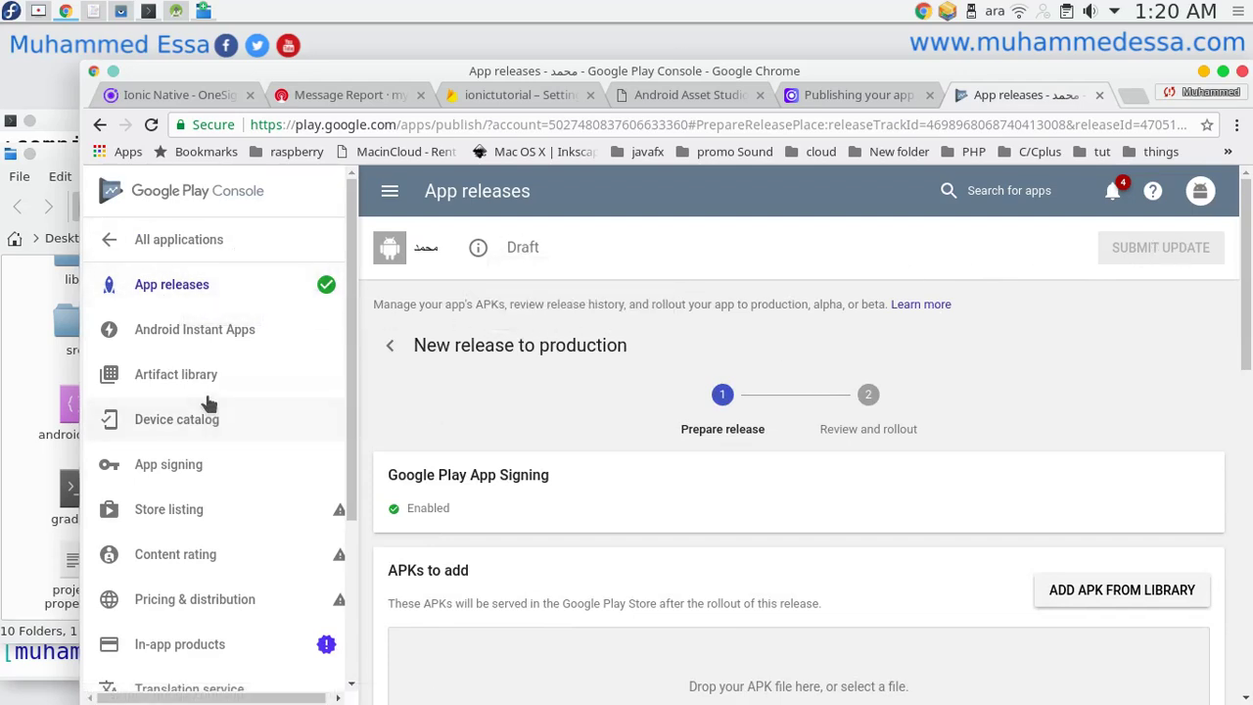
Visit the store listing, then return to All applications via the Play Console logo.
{"action": "left_click", "coordinate": [223, 501]}
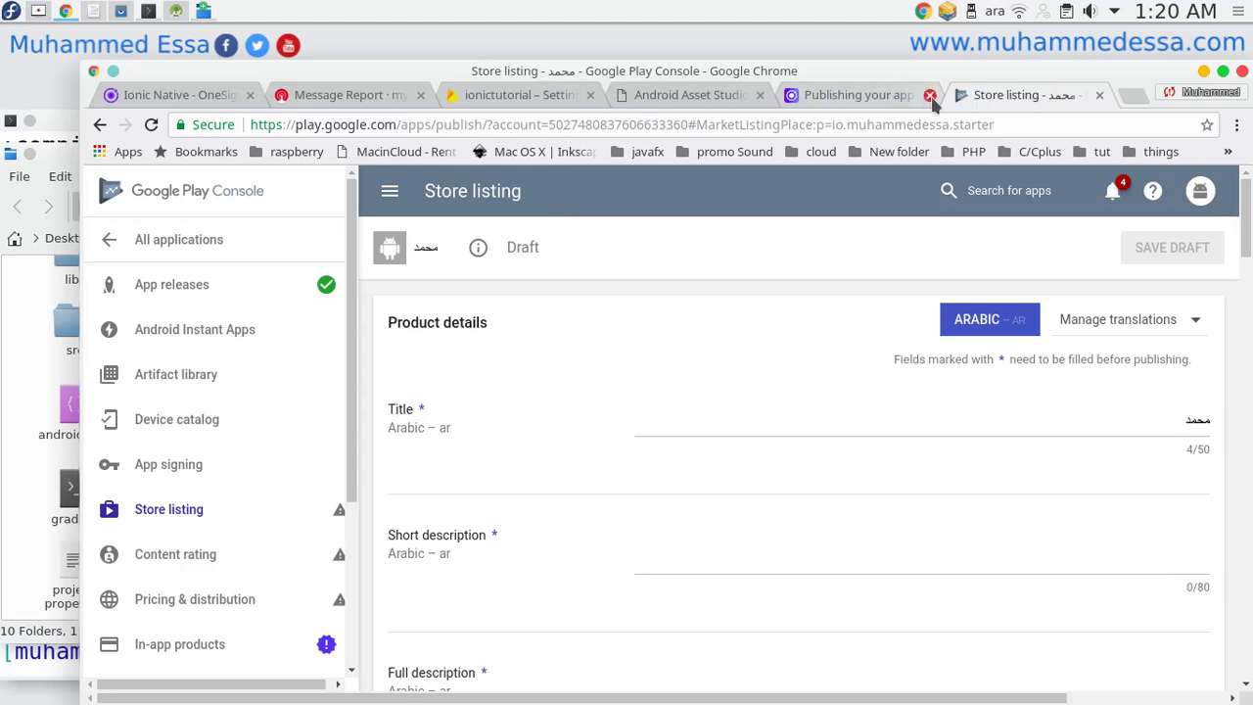
{"action": "left_click", "coordinate": [227, 195]}
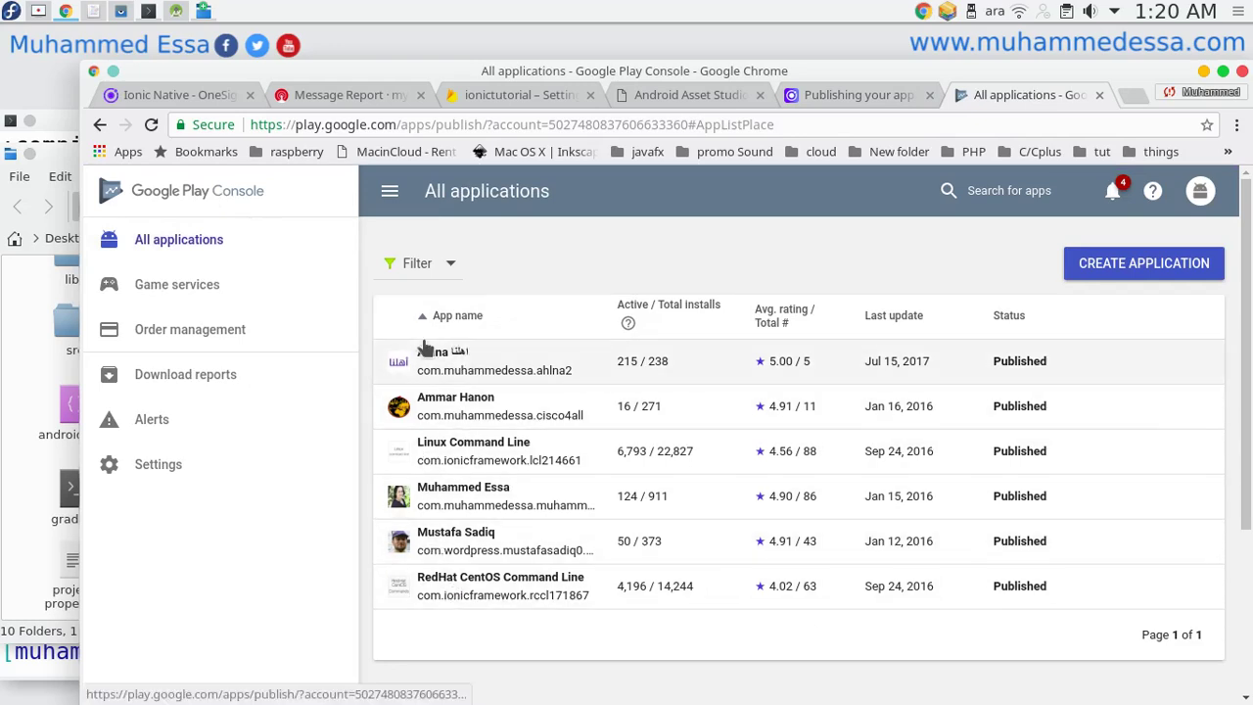
Glance at the app list's Filter options and the notifications without changing anything.
{"action": "left_click", "coordinate": [413, 259]}
{"action": "left_click", "coordinate": [787, 231]}
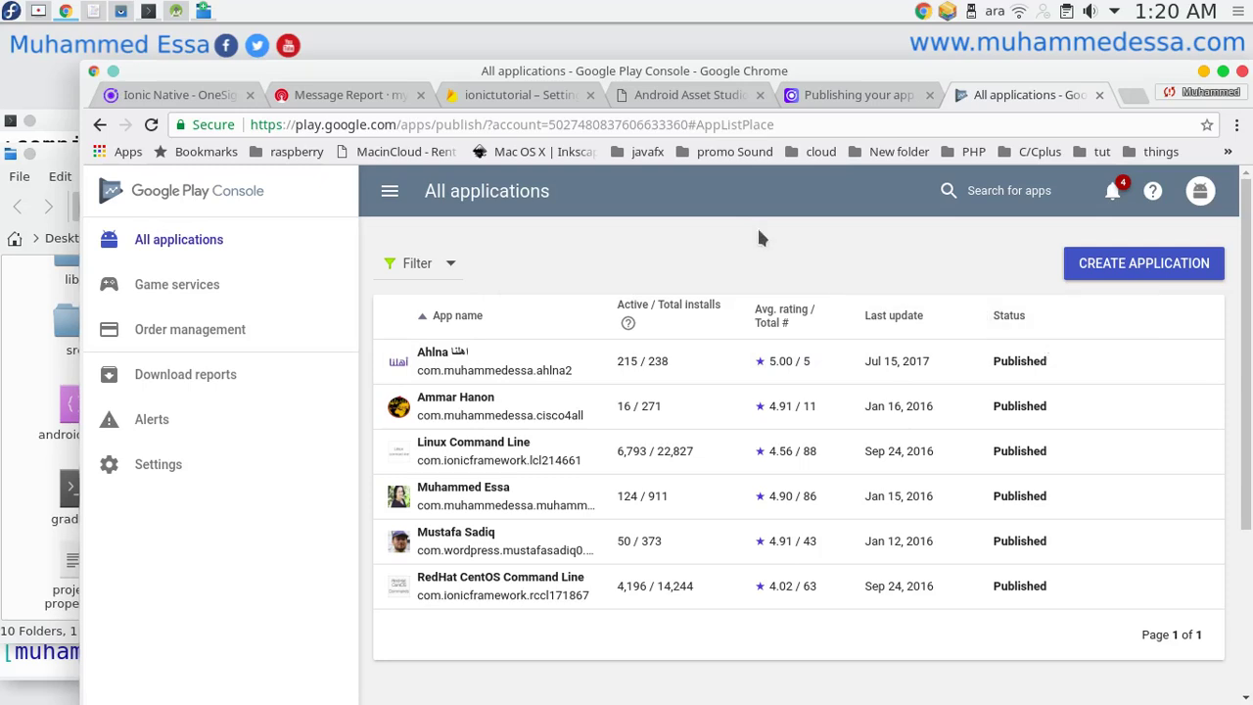
{"action": "left_click", "coordinate": [1112, 191]}
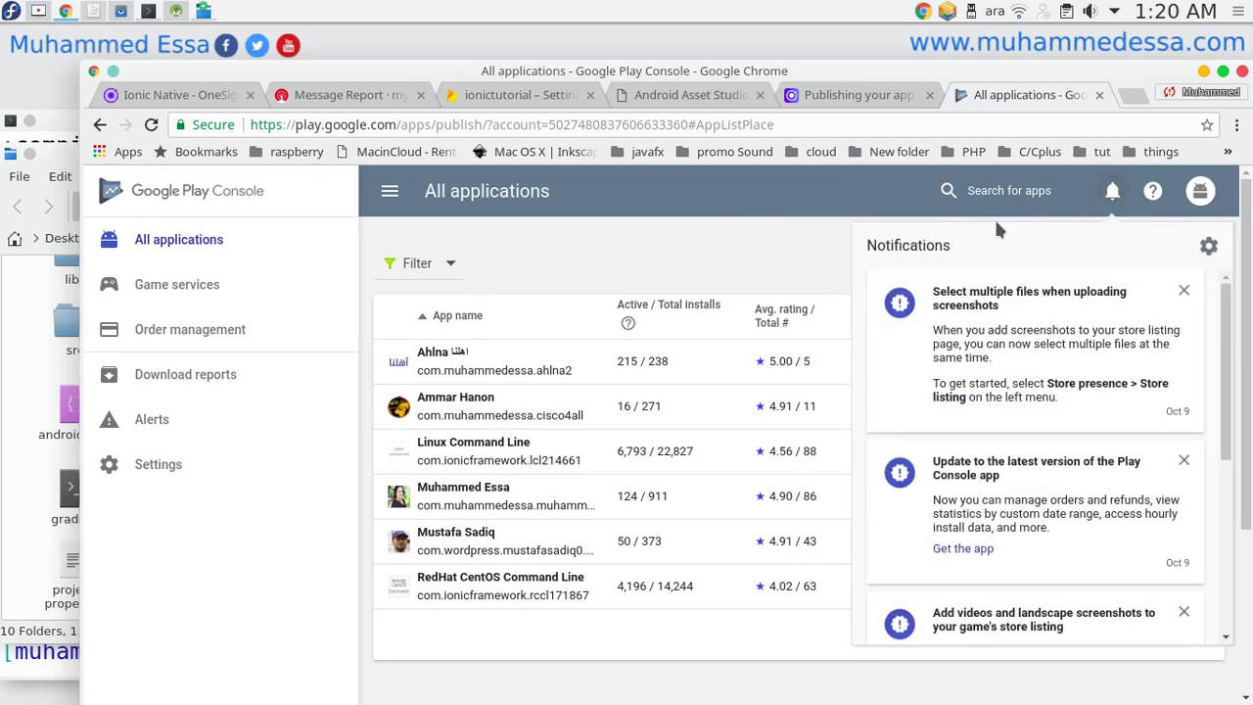
{"action": "left_click", "coordinate": [715, 254]}
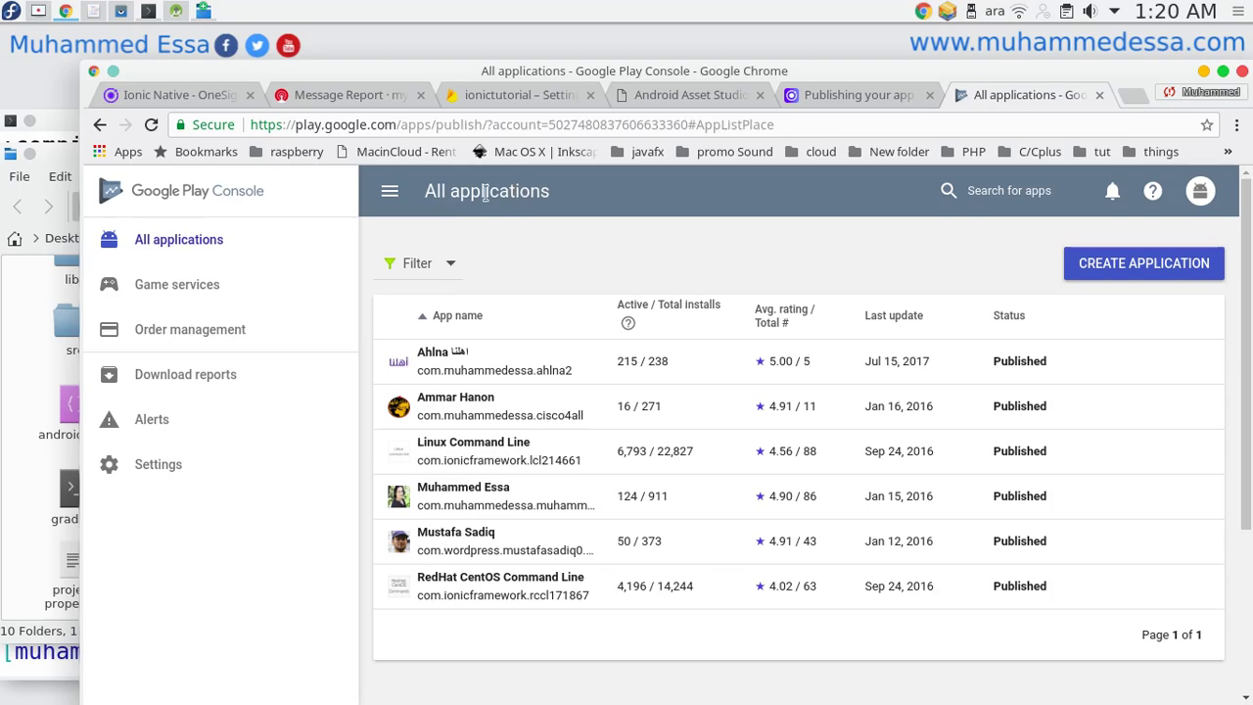
Minimize Chrome, both Dolphin windows and Konsole to reveal the Ionic 3 title screen.
{"action": "left_click", "coordinate": [69, 10]}
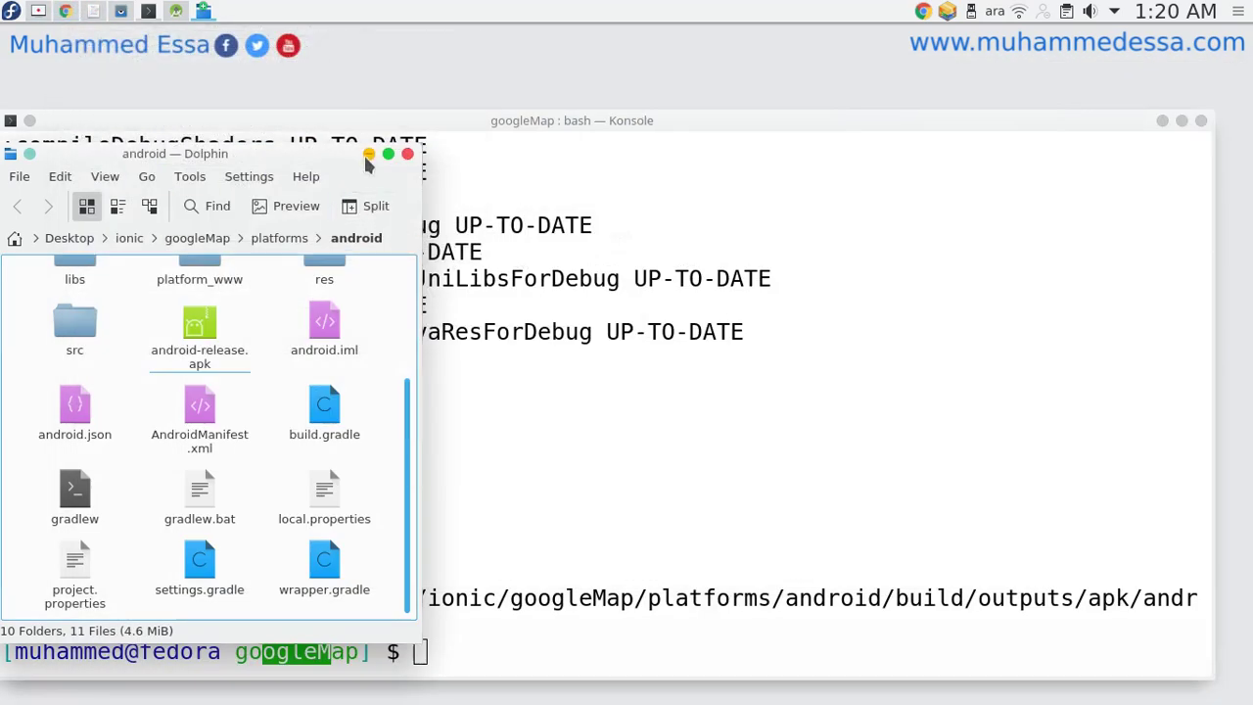
{"action": "left_click", "coordinate": [368, 157]}
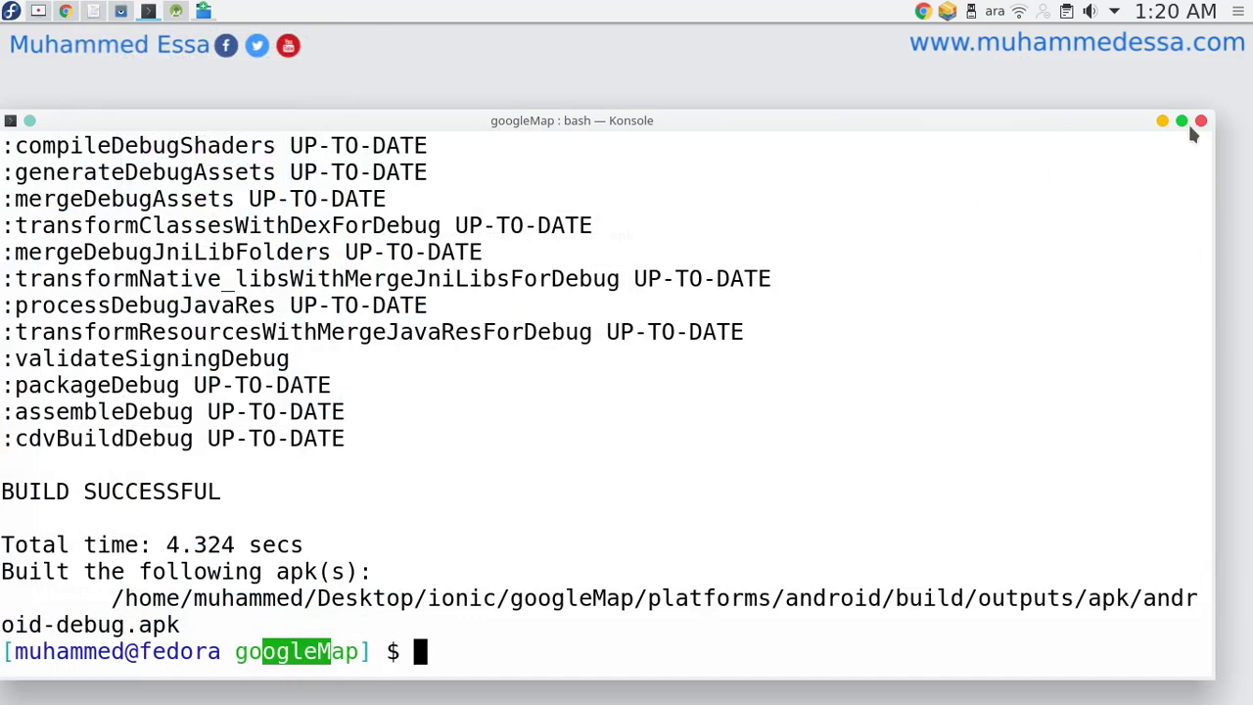
{"action": "left_click", "coordinate": [1162, 122]}
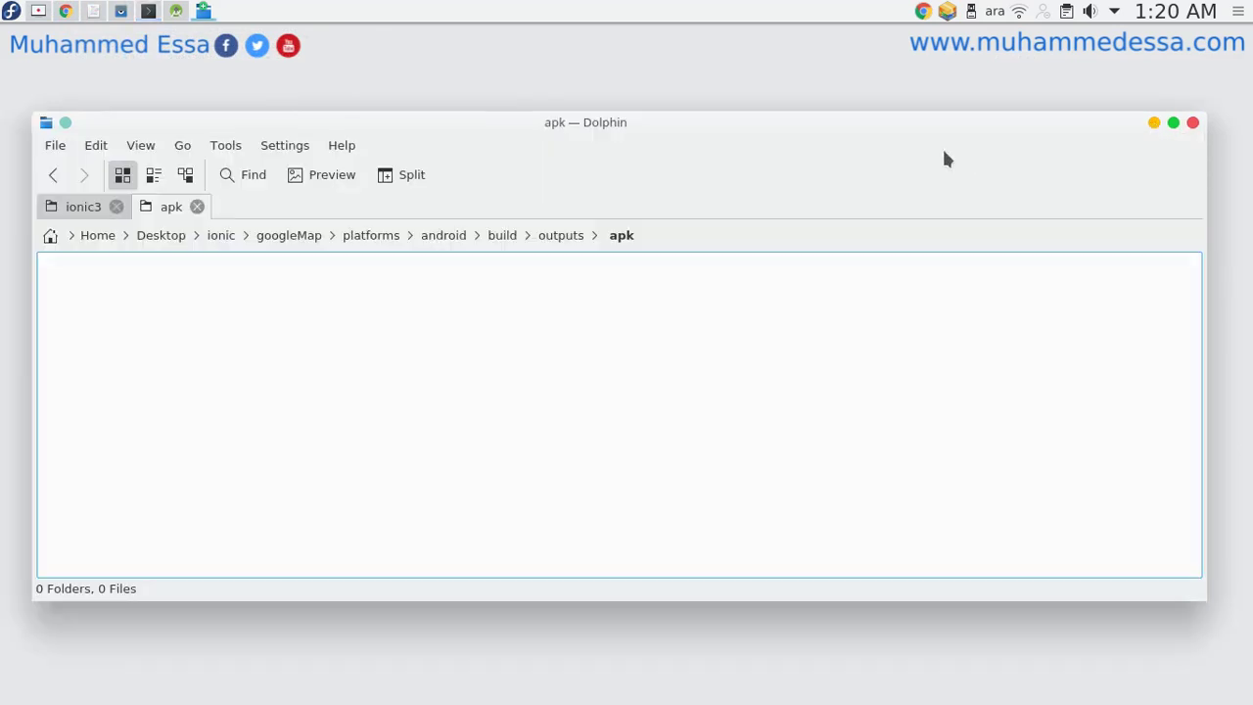
{"action": "left_click", "coordinate": [1153, 122]}
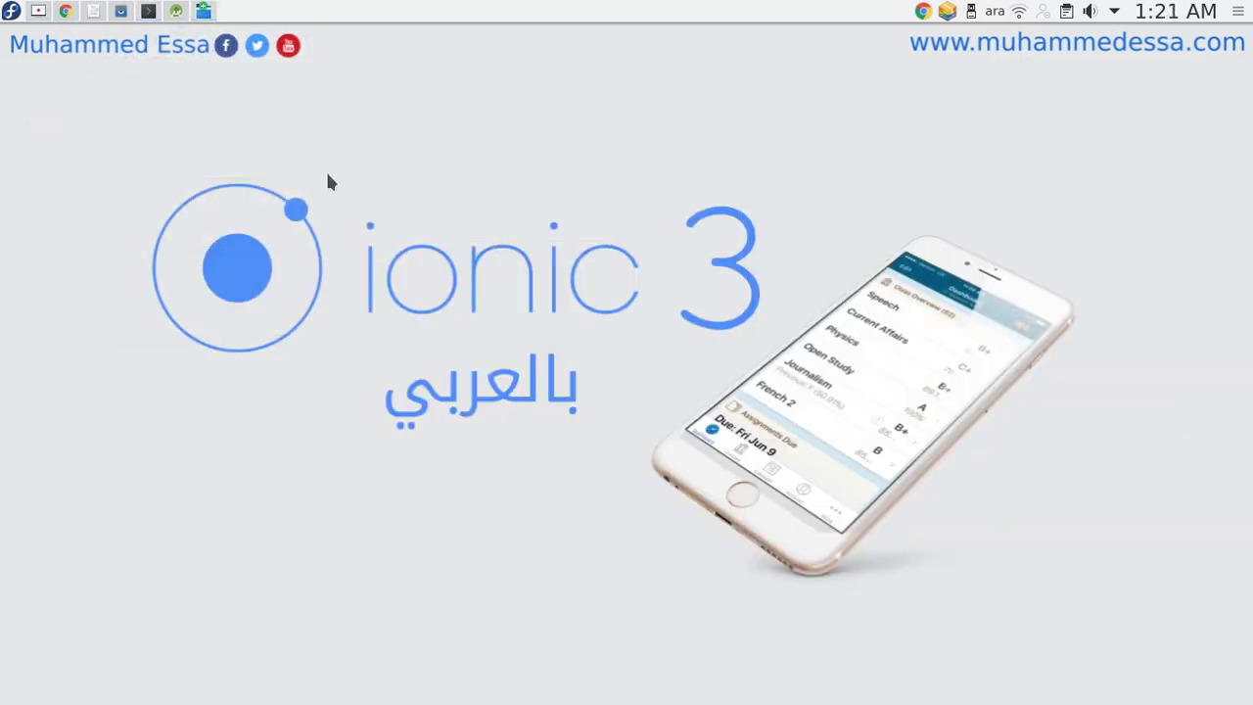